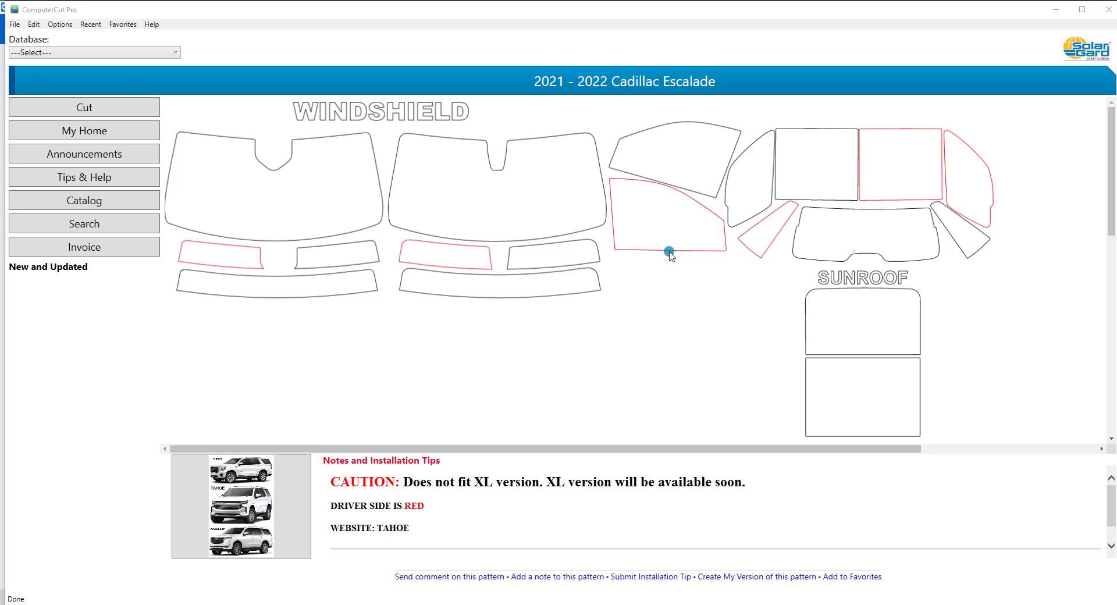
# Load the red driver-side front door window of the 2021 - 2022 Cadillac Escalade into the cutting layout.
pyautogui.click(654, 209)
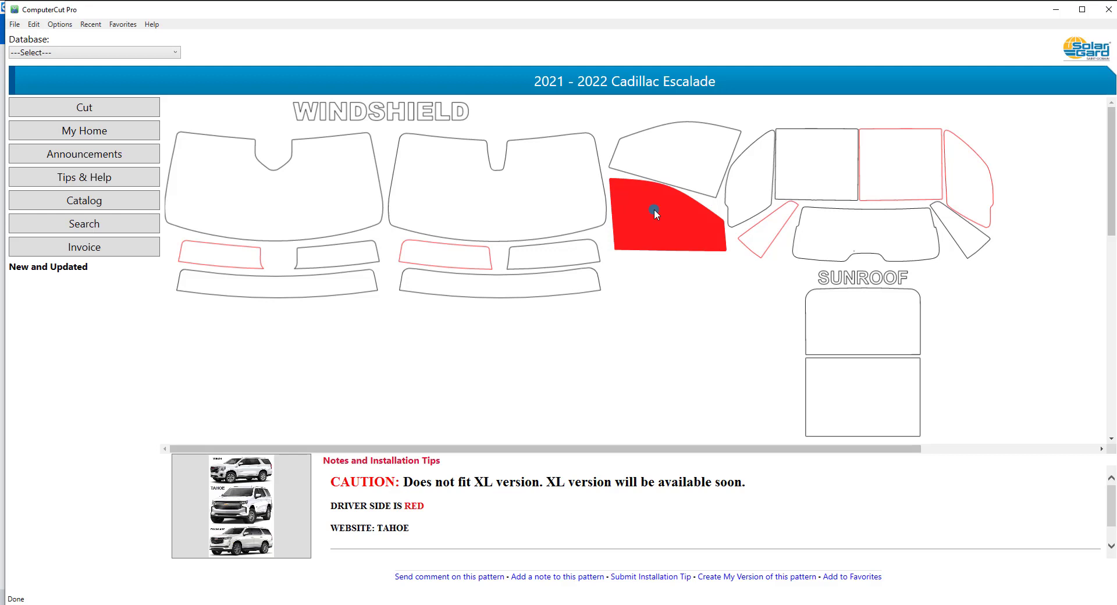
pyautogui.click(76, 108)
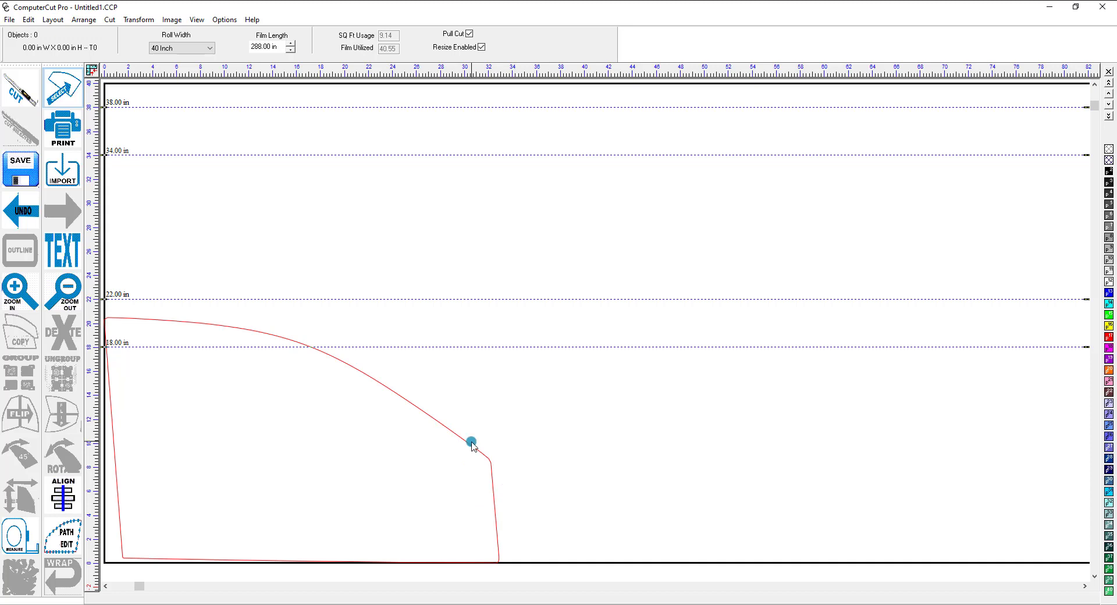
# Show the window pattern with its fill and move it up into the open middle of the film area.
pyautogui.click(197, 19)
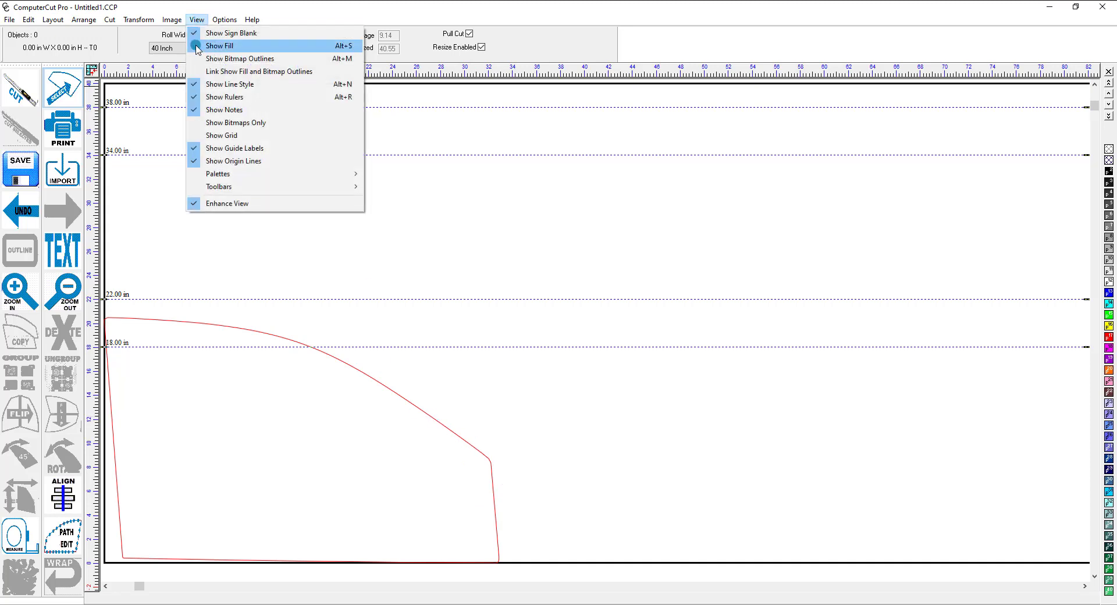
pyautogui.click(196, 46)
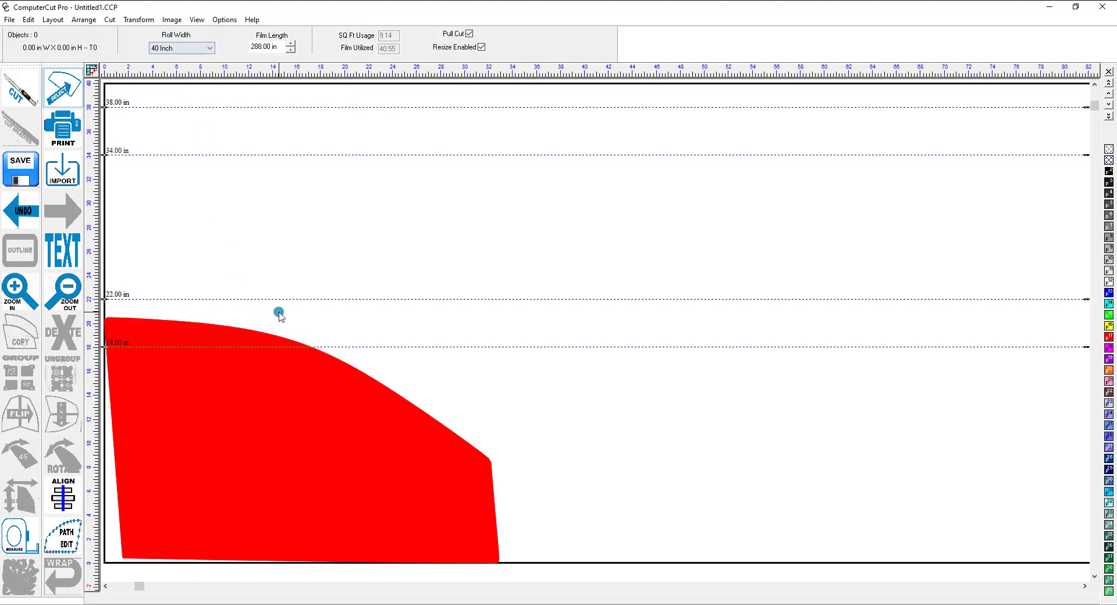
pyautogui.click(262, 446)
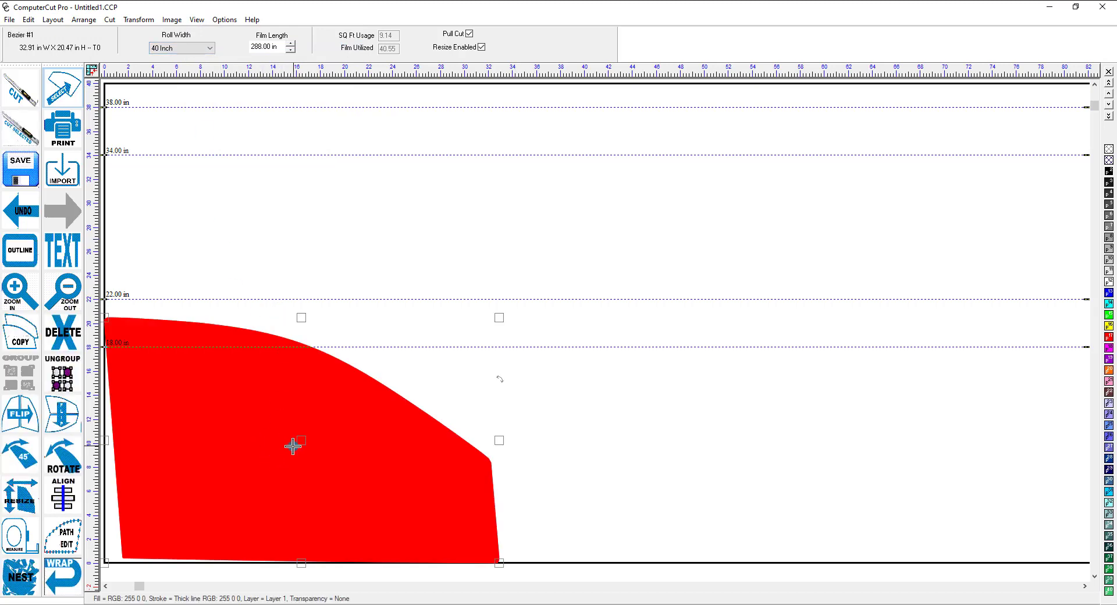
pyautogui.moveTo(304, 442); pyautogui.dragTo(503, 307)
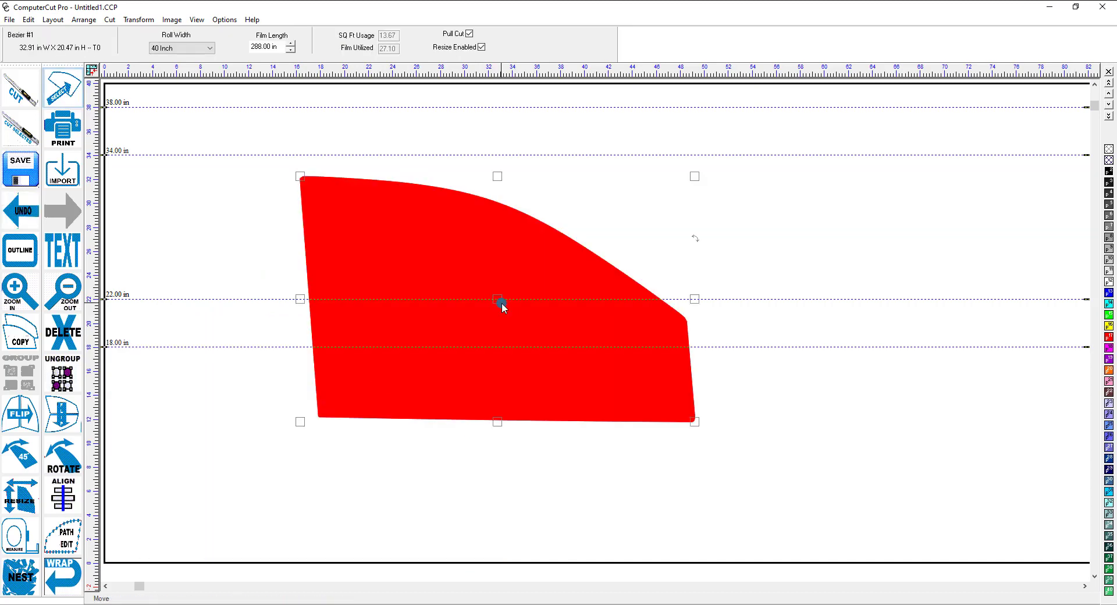
# Hide the window pattern's fill and open its outline for path editing.
pyautogui.click(199, 22)
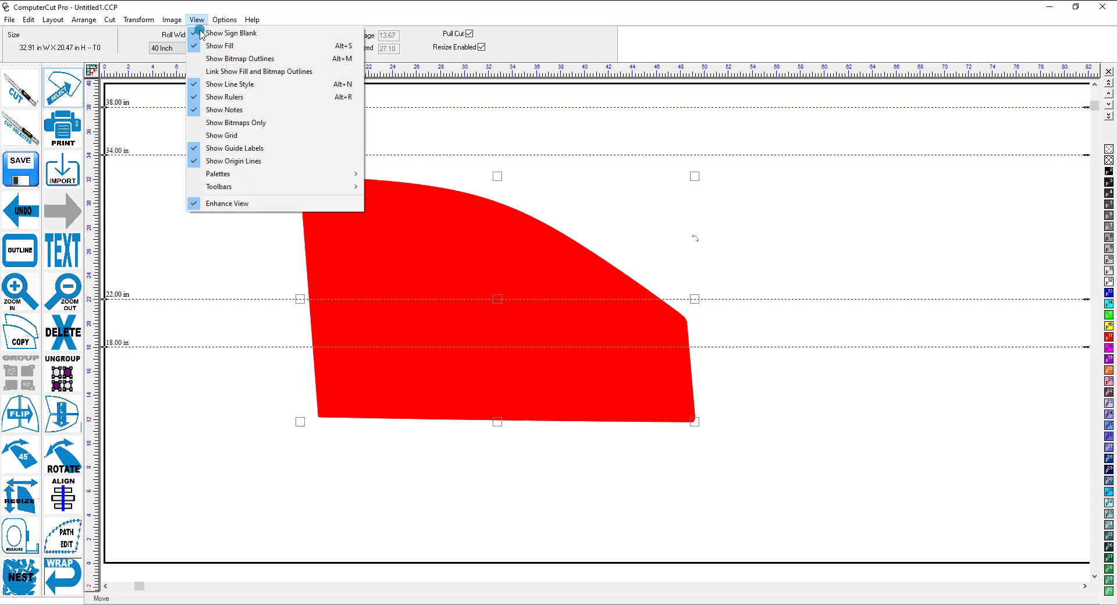
pyautogui.click(193, 47)
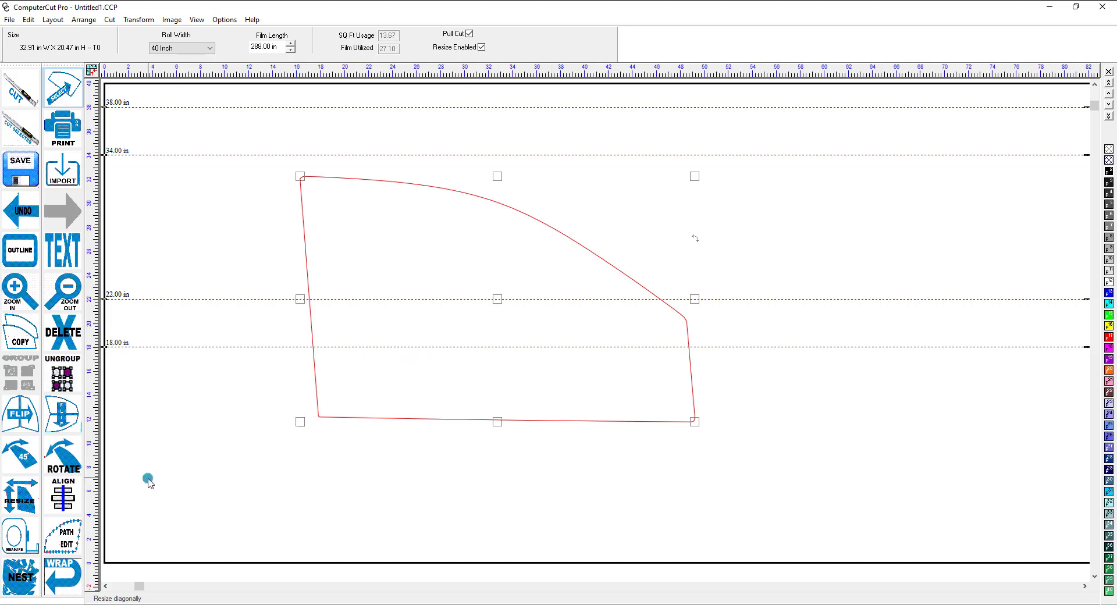
pyautogui.click(57, 536)
pyautogui.click(317, 391)
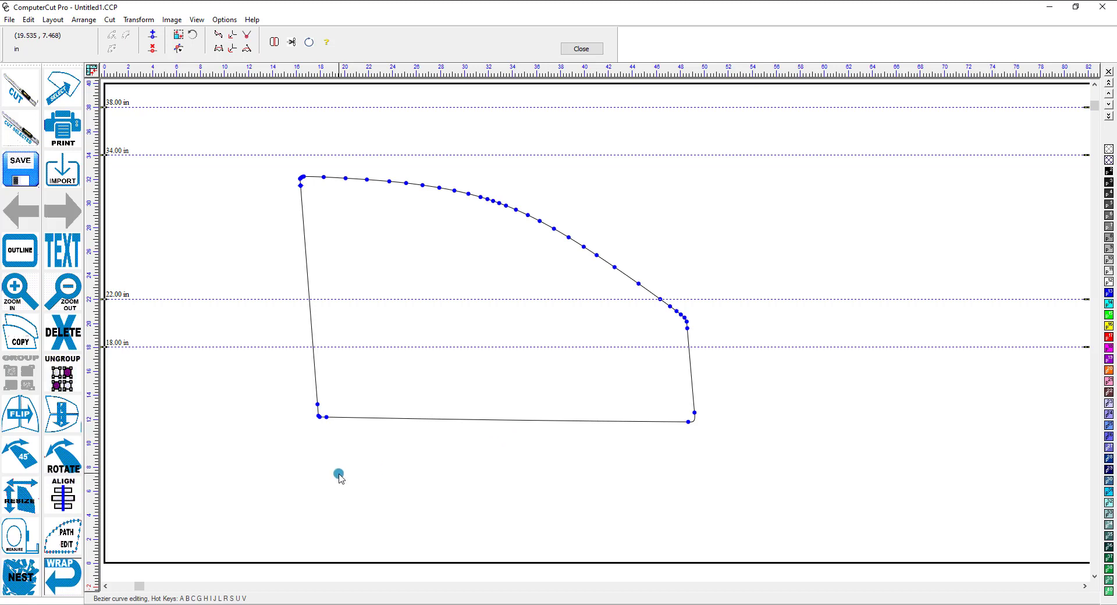
# Select the points along the pattern's bottom edge, lower them by about 0.6 in and finish path editing.
pyautogui.moveTo(339, 474); pyautogui.dragTo(372, 494)
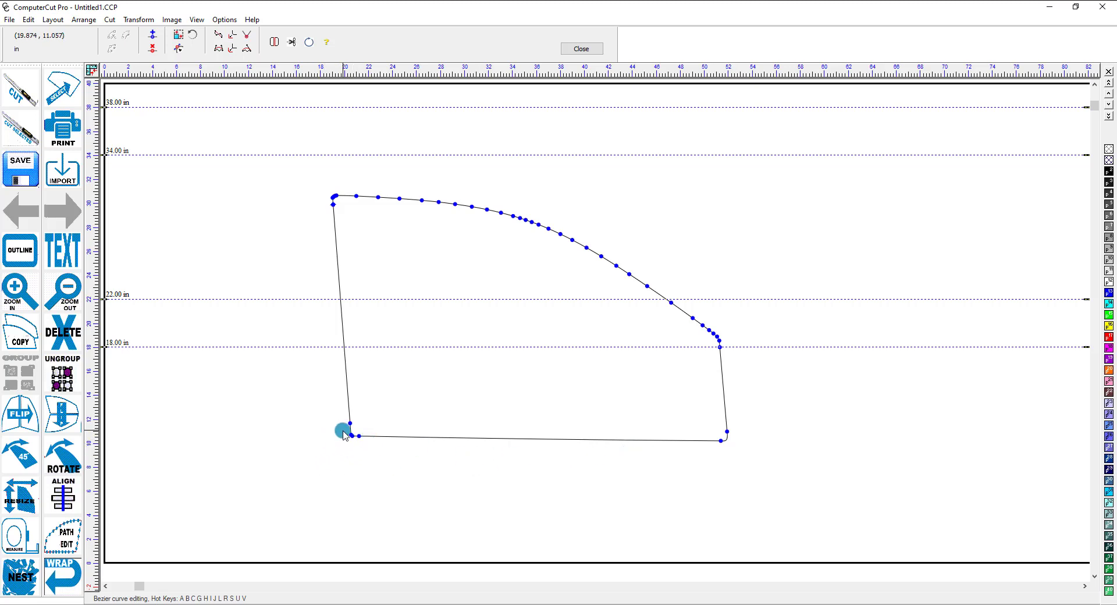
pyautogui.moveTo(342, 430); pyautogui.dragTo(724, 489)
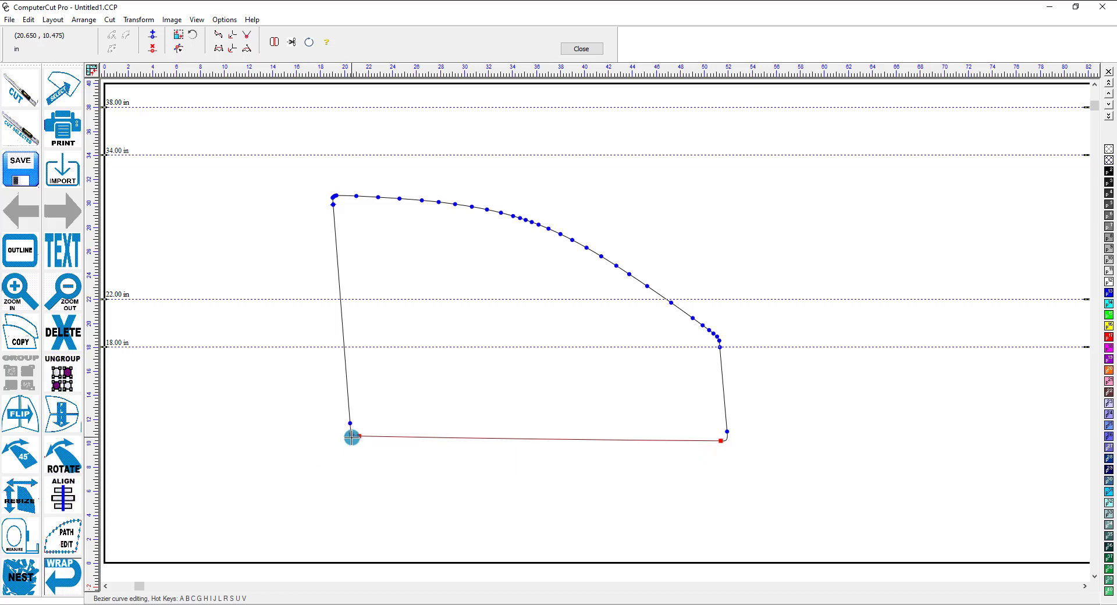
pyautogui.click(16, 282)
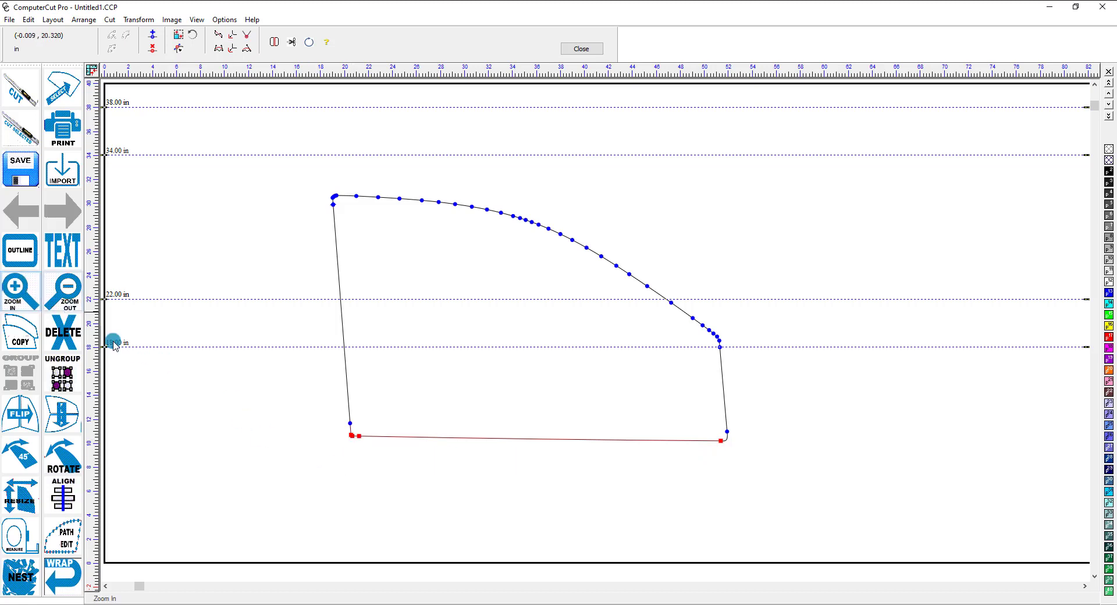
pyautogui.moveTo(321, 393); pyautogui.dragTo(743, 477)
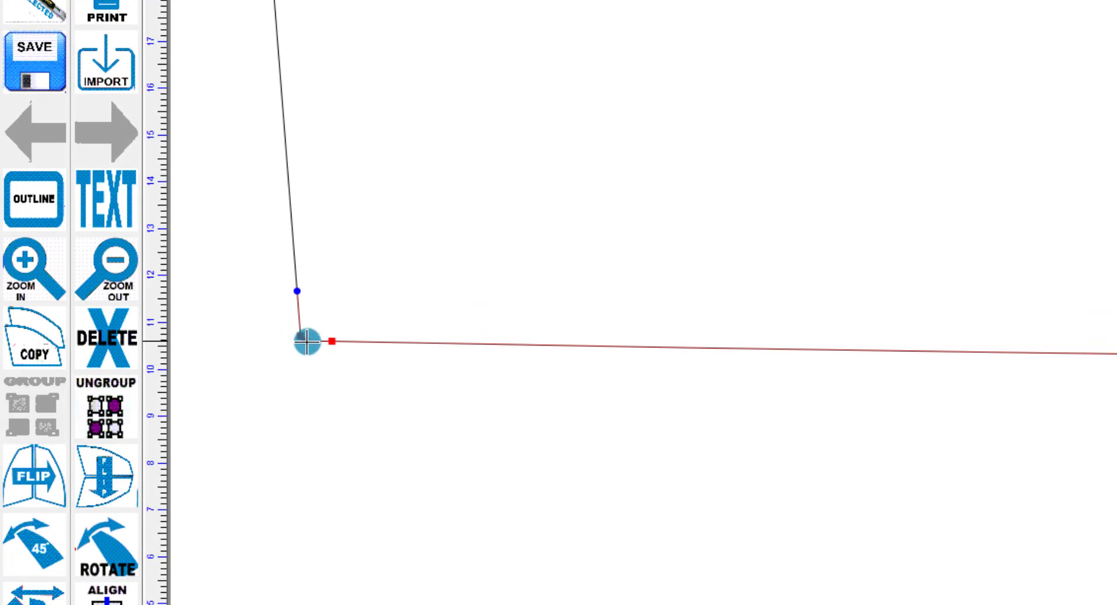
pyautogui.moveTo(306, 342); pyautogui.dragTo(308, 368)
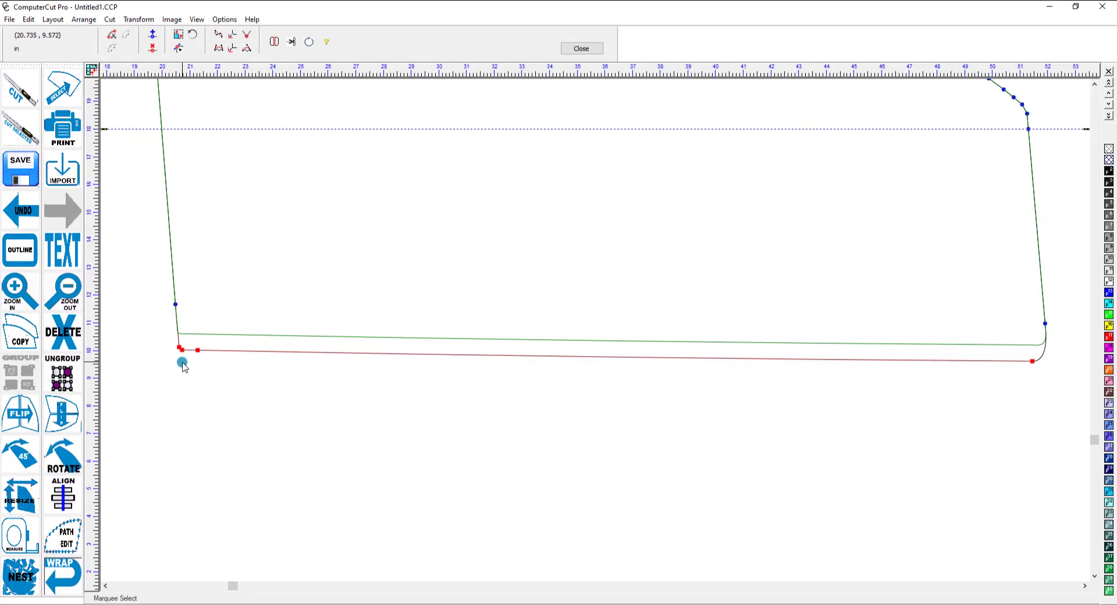
pyautogui.click(183, 363)
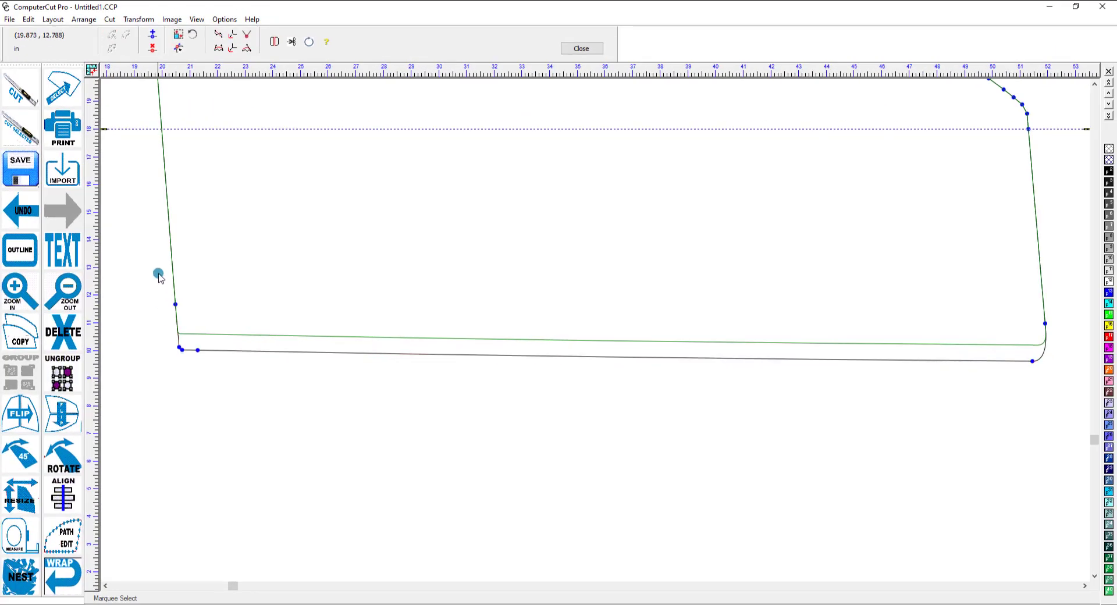
pyautogui.click(593, 50)
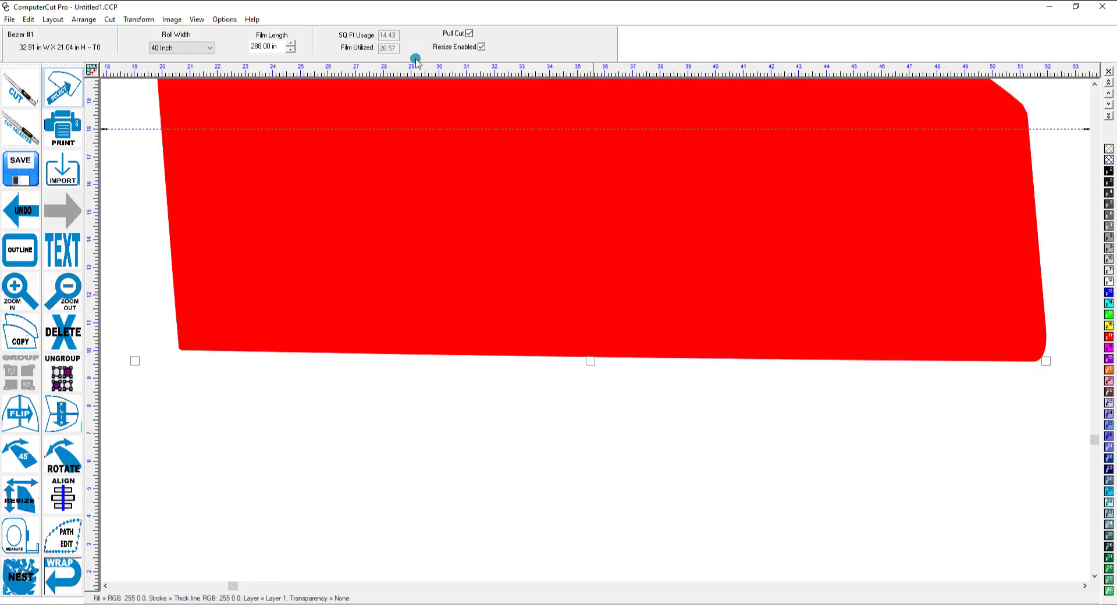
# Display the pattern as an outline without fill and undo the lowering of its bottom edge.
pyautogui.click(218, 22)
pyautogui.click(196, 19)
pyautogui.click(224, 43)
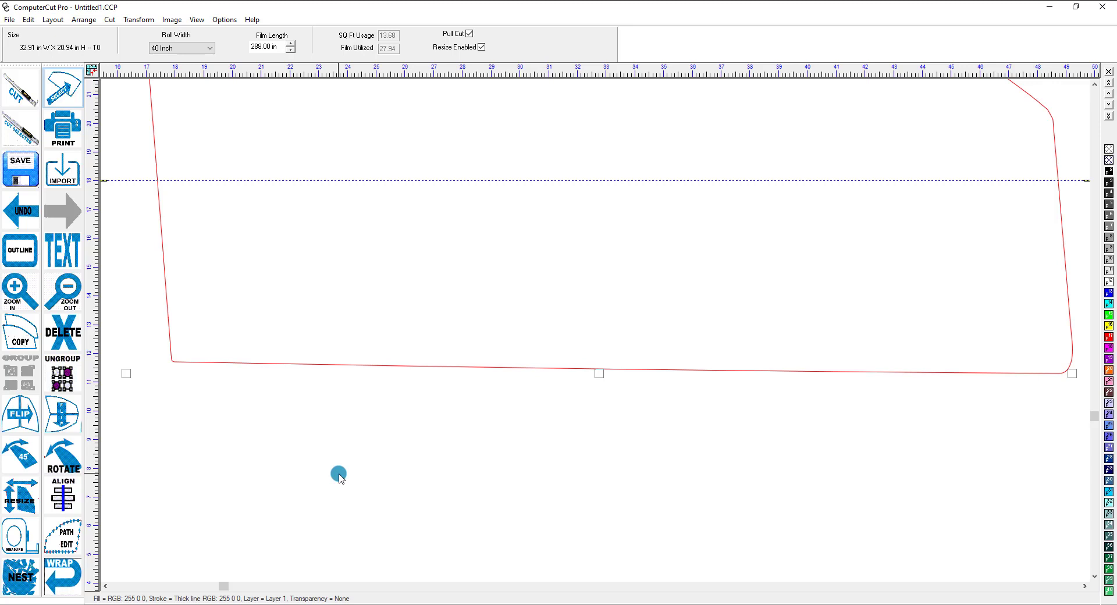
pyautogui.click(16, 215)
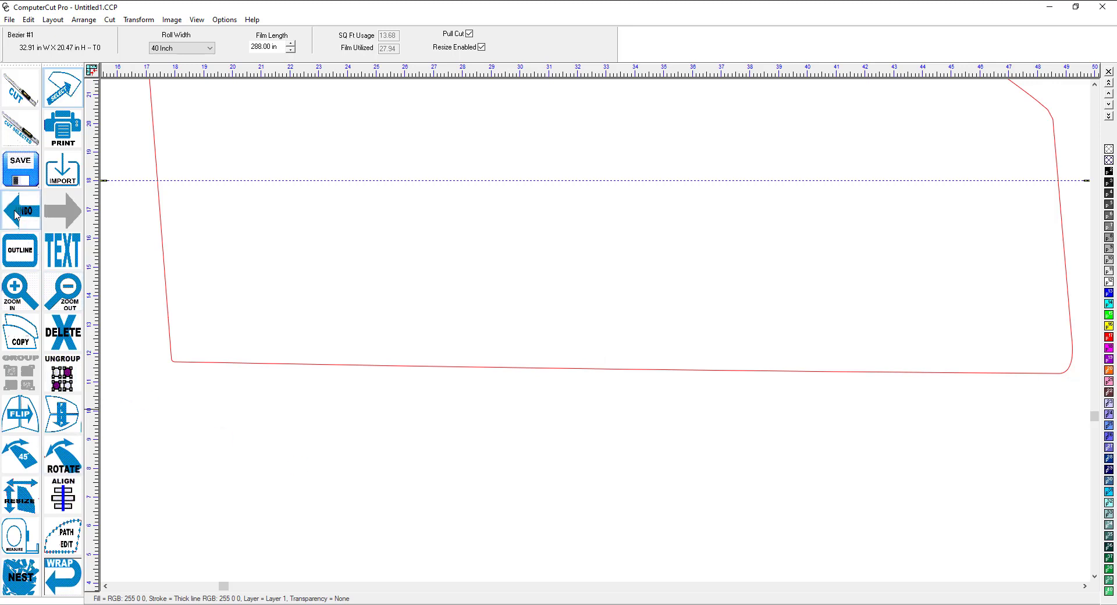
pyautogui.click(16, 215)
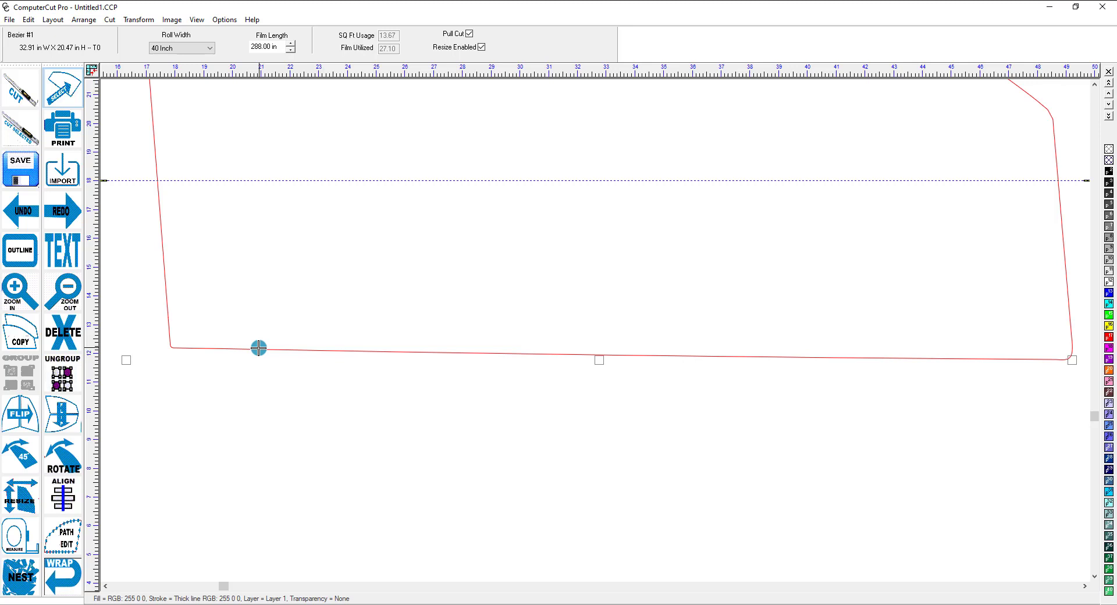
# With the bottom-edge points selected in path editing, set the ruler origin at the pattern's lower-left corner.
pyautogui.doubleClick(259, 348)
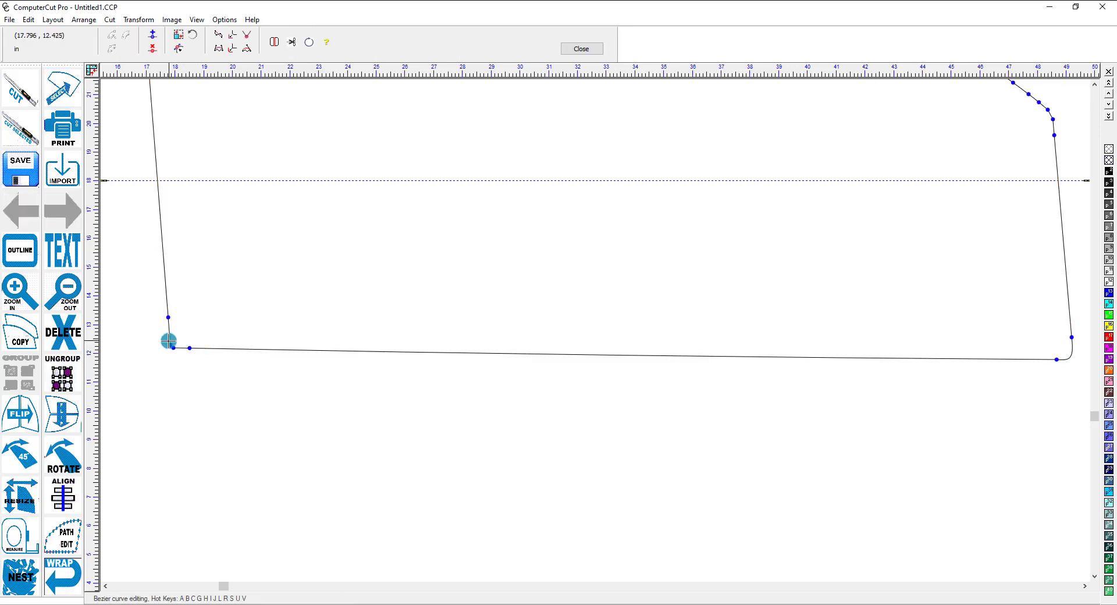
pyautogui.moveTo(152, 334); pyautogui.dragTo(1065, 425)
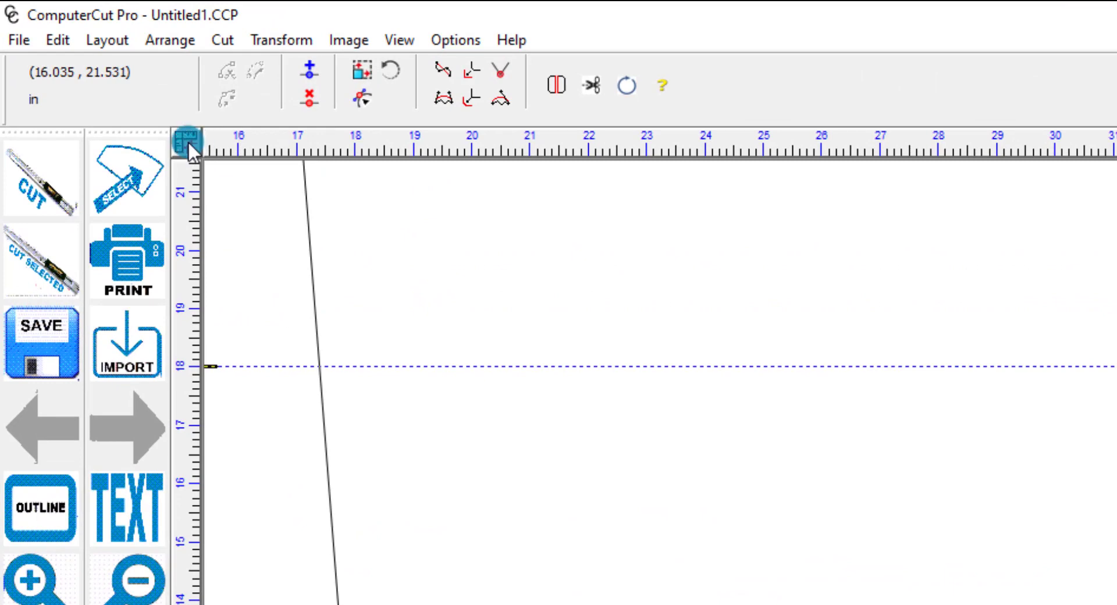
pyautogui.moveTo(187, 141); pyautogui.dragTo(249, 225)
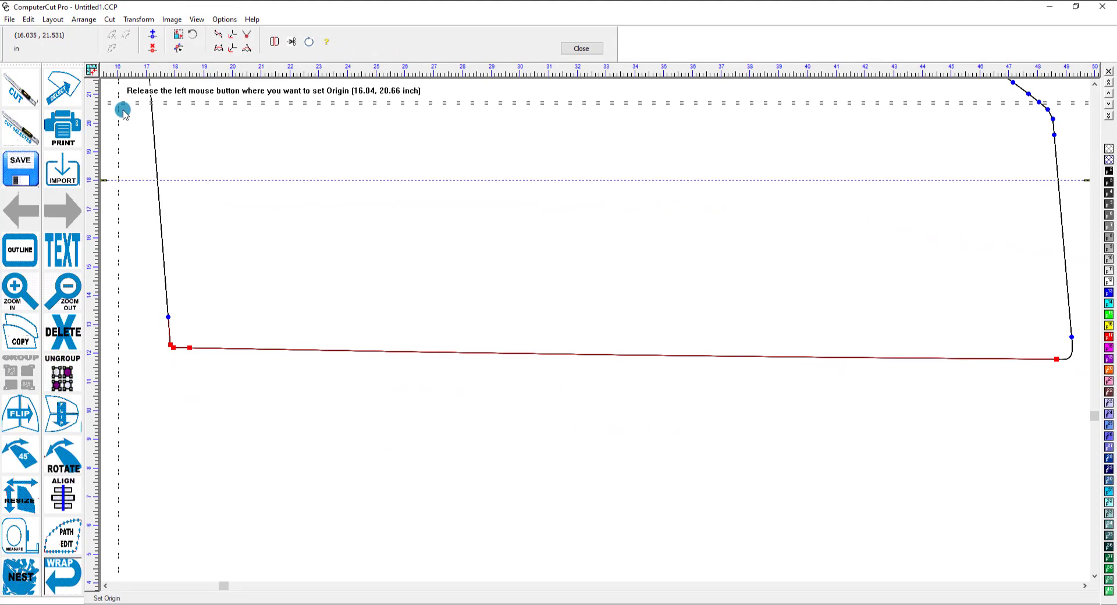
pyautogui.moveTo(122, 110); pyautogui.dragTo(174, 348)
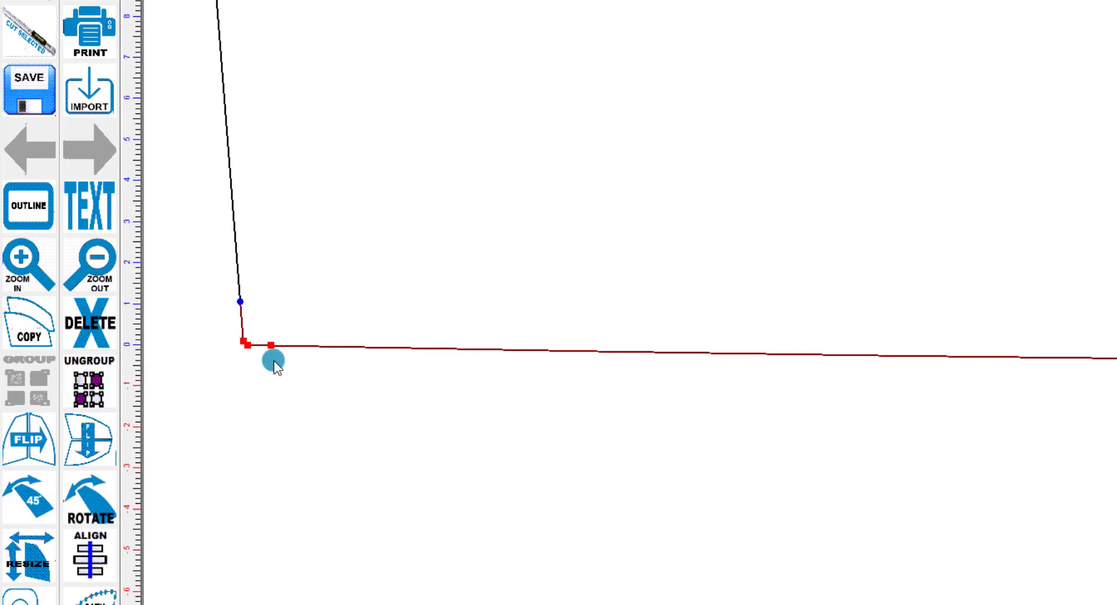
# Lower the selected bottom-edge points by about 0.5 in from the ruler origin and finish path editing.
pyautogui.click(247, 346)
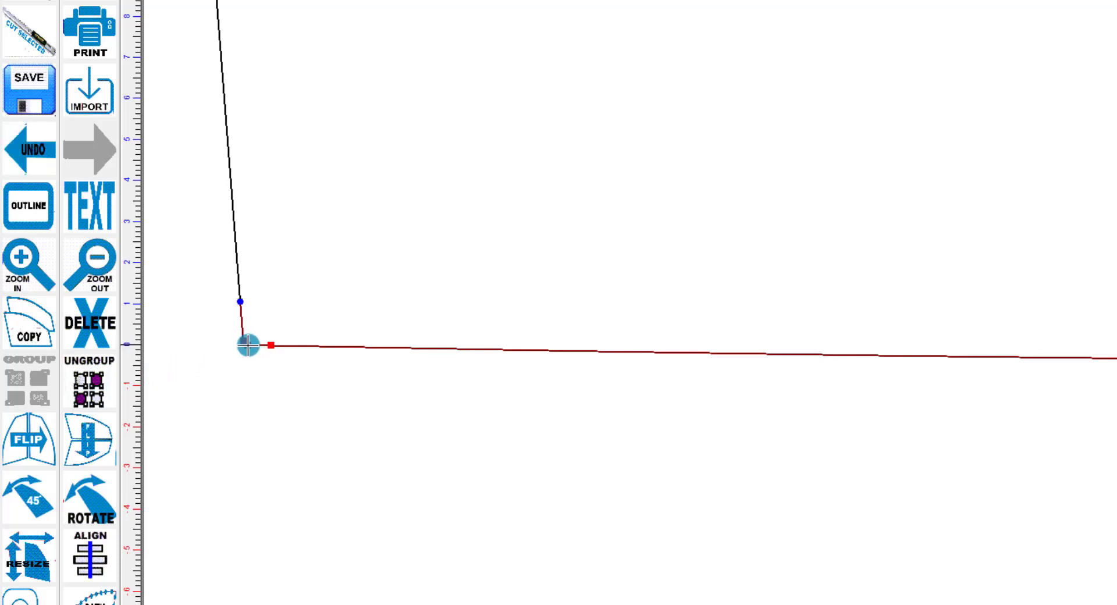
pyautogui.moveTo(248, 346); pyautogui.dragTo(248, 367)
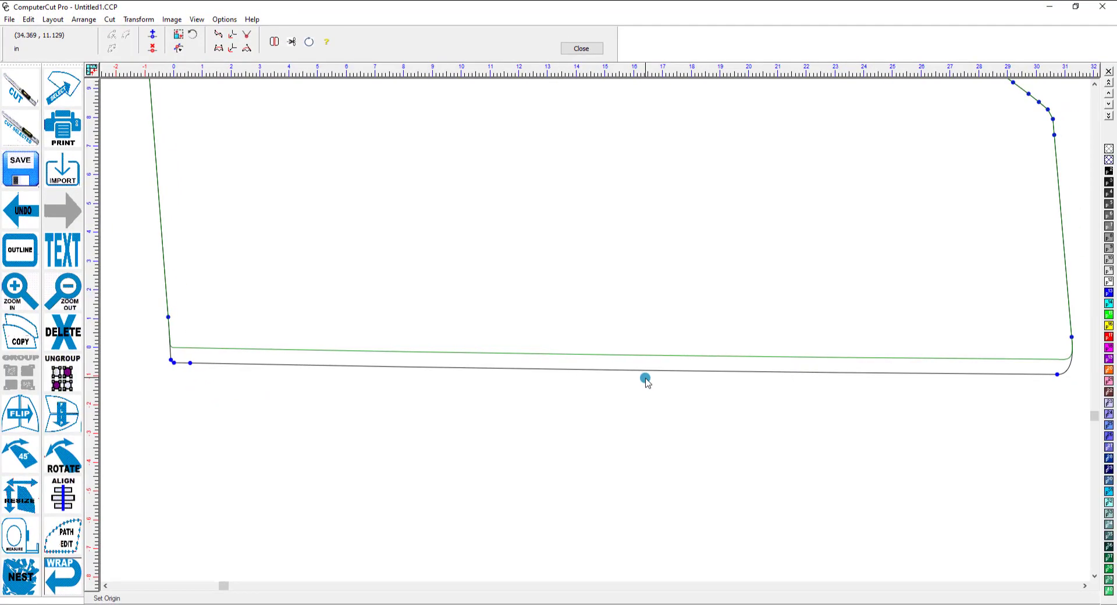
pyautogui.click(599, 51)
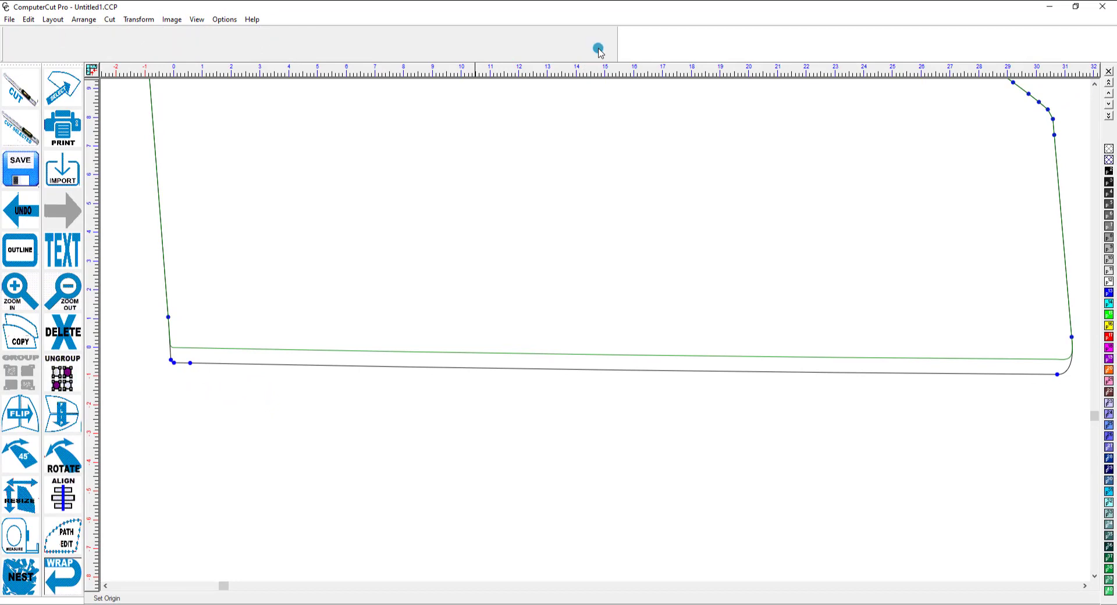
pyautogui.click(128, 207)
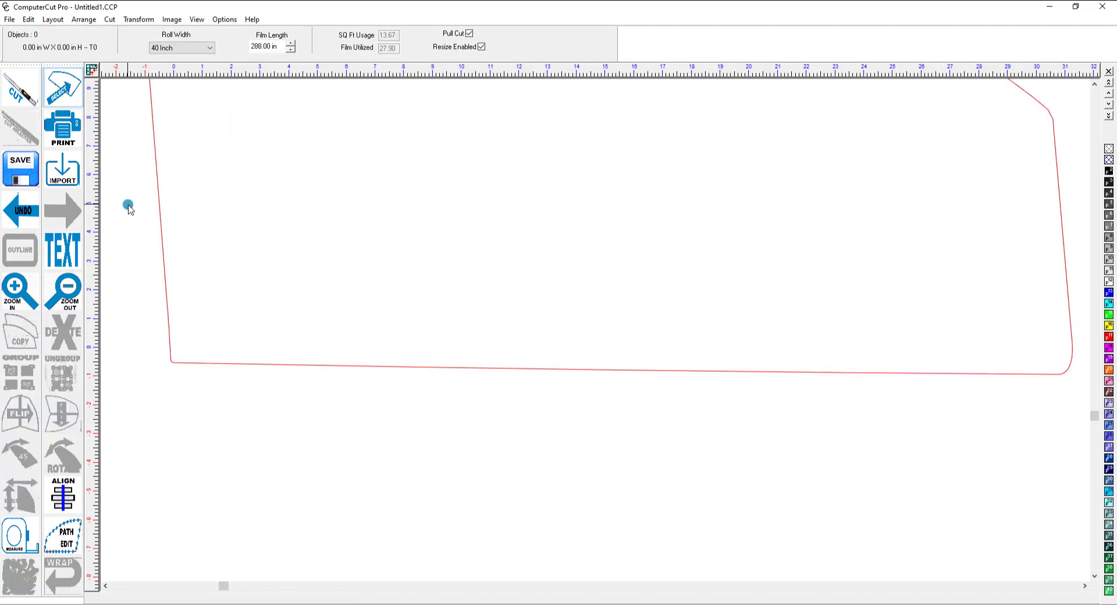
# Move the extended window pattern back into the lower-left corner of the film area.
pyautogui.click(166, 289)
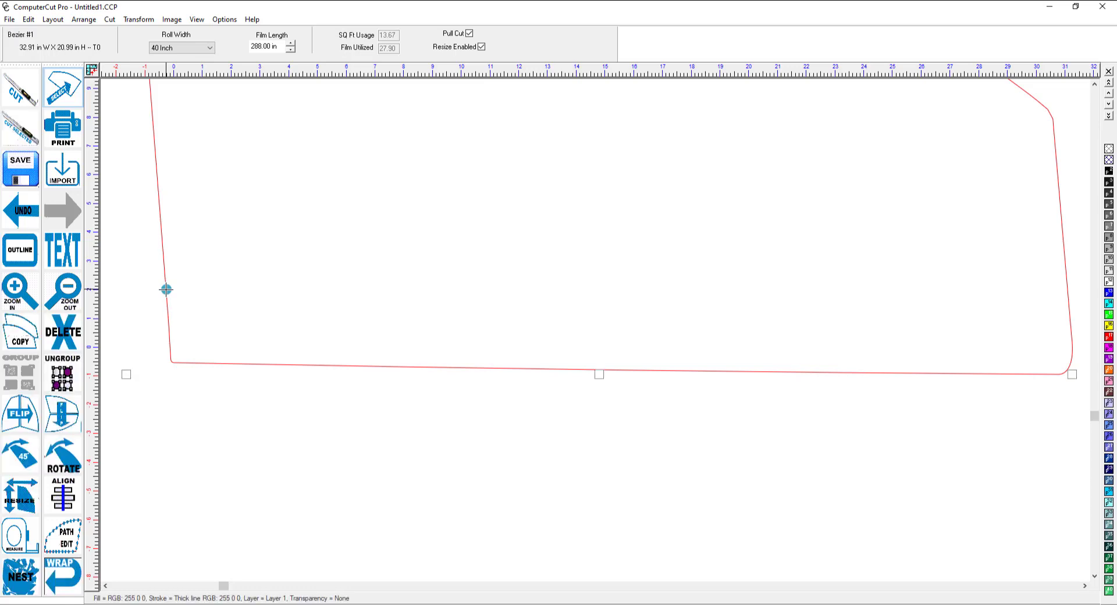
pyautogui.press('F7')
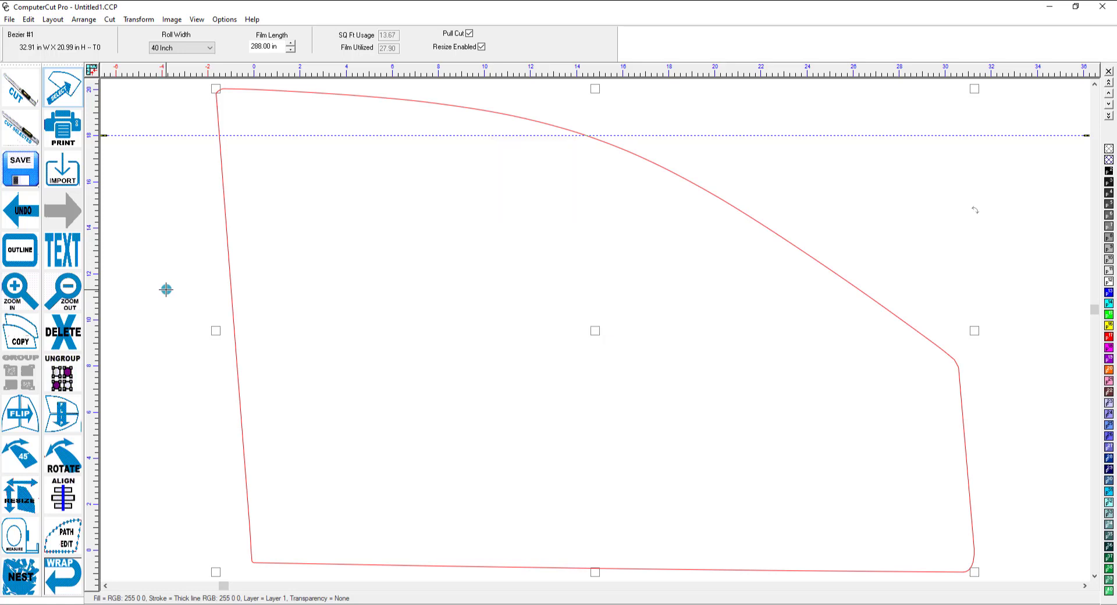
pyautogui.press('F8')
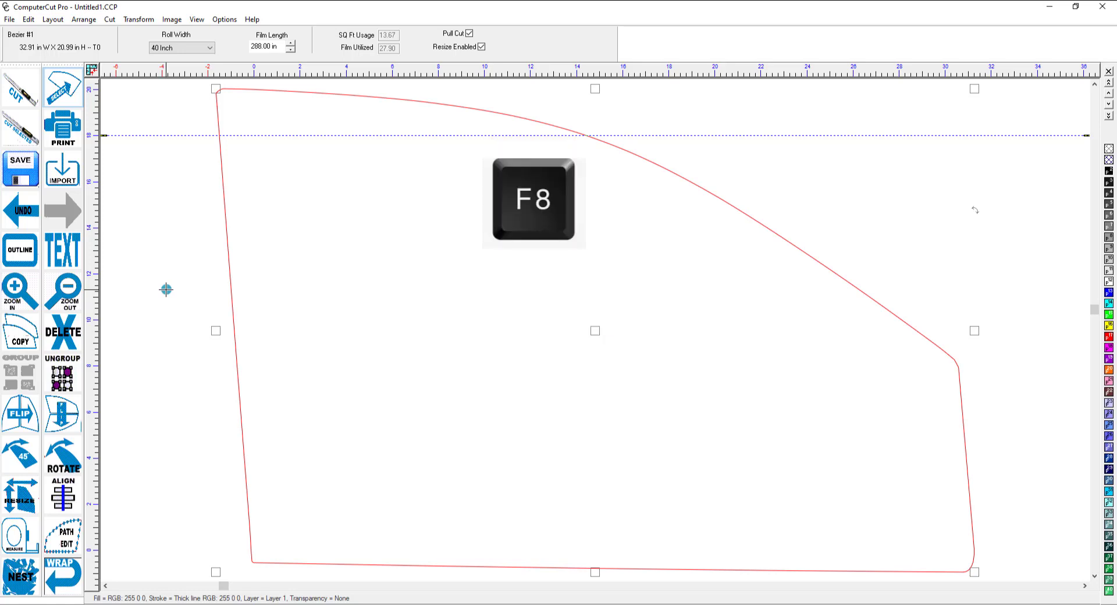
pyautogui.press('F8')
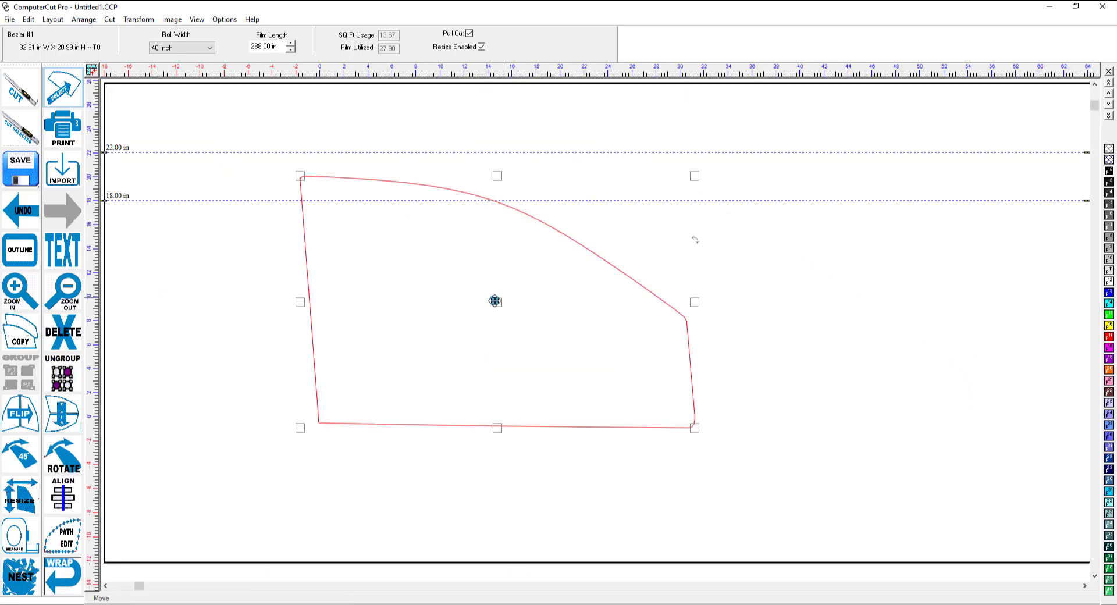
pyautogui.moveTo(495, 301); pyautogui.dragTo(299, 434)
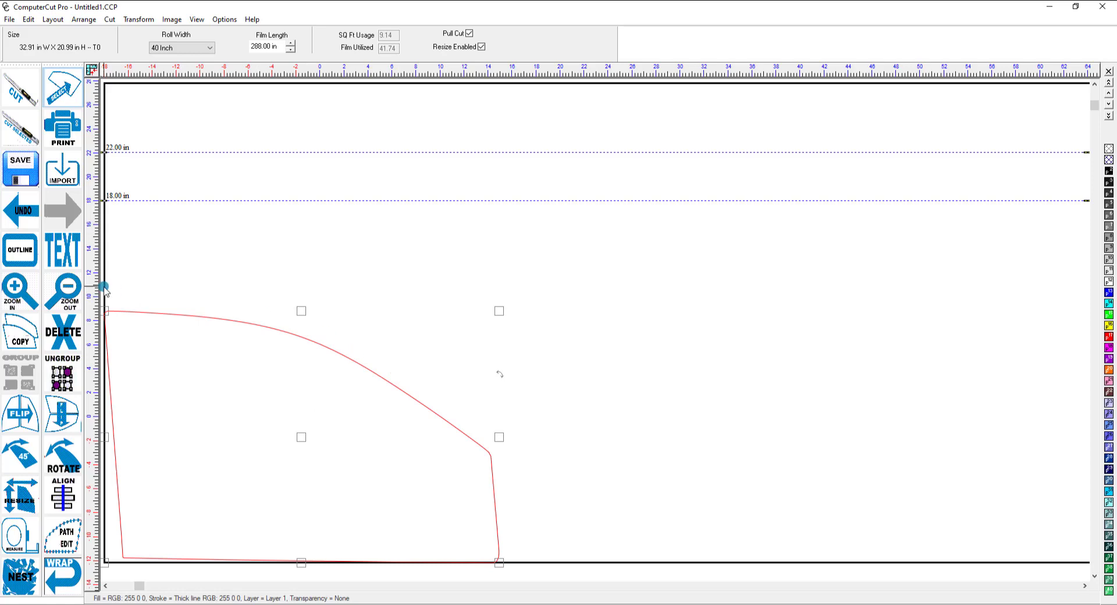
# Duplicate the extended pattern, place the copy above the original on the film and flip it horizontally.
pyautogui.click(24, 328)
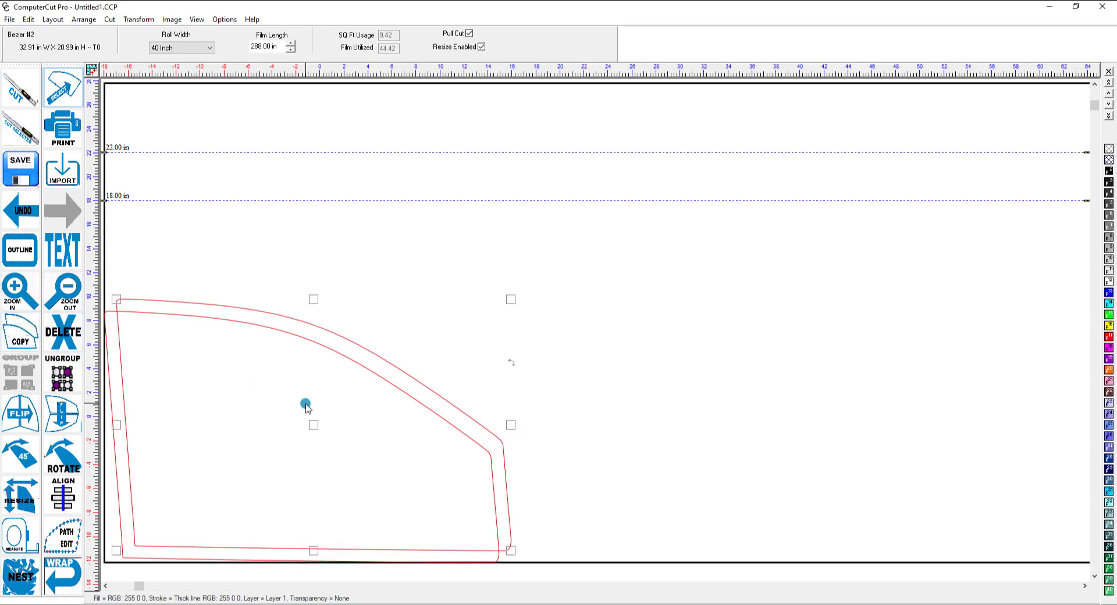
pyautogui.moveTo(313, 425)
pyautogui.mouseDown()
pyautogui.moveTo(332, 312)
pyautogui.moveTo(325, 230)
pyautogui.mouseUp()
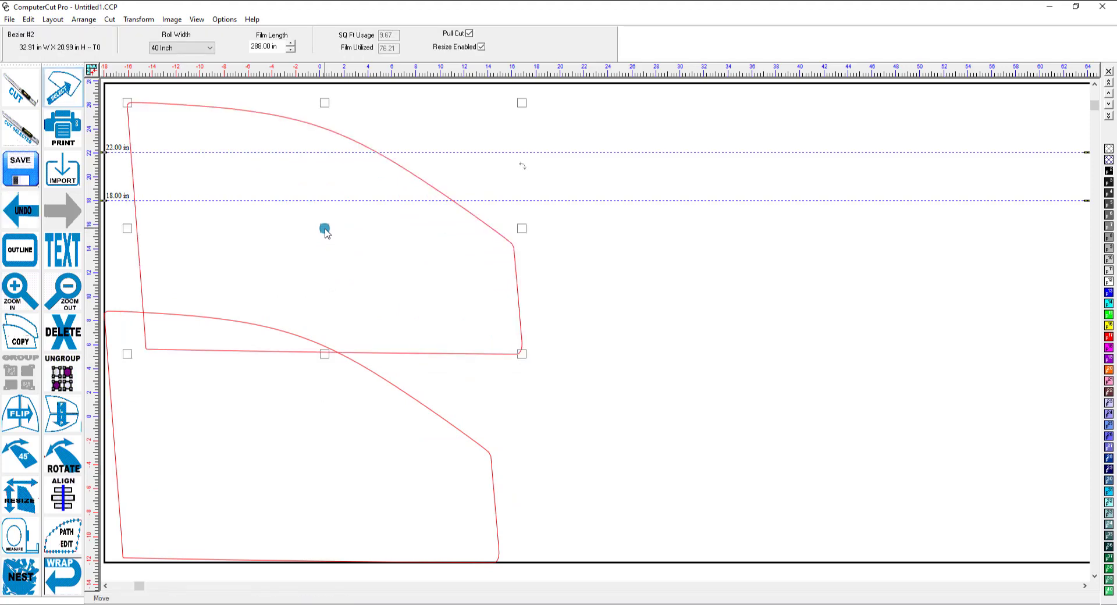
pyautogui.click(21, 412)
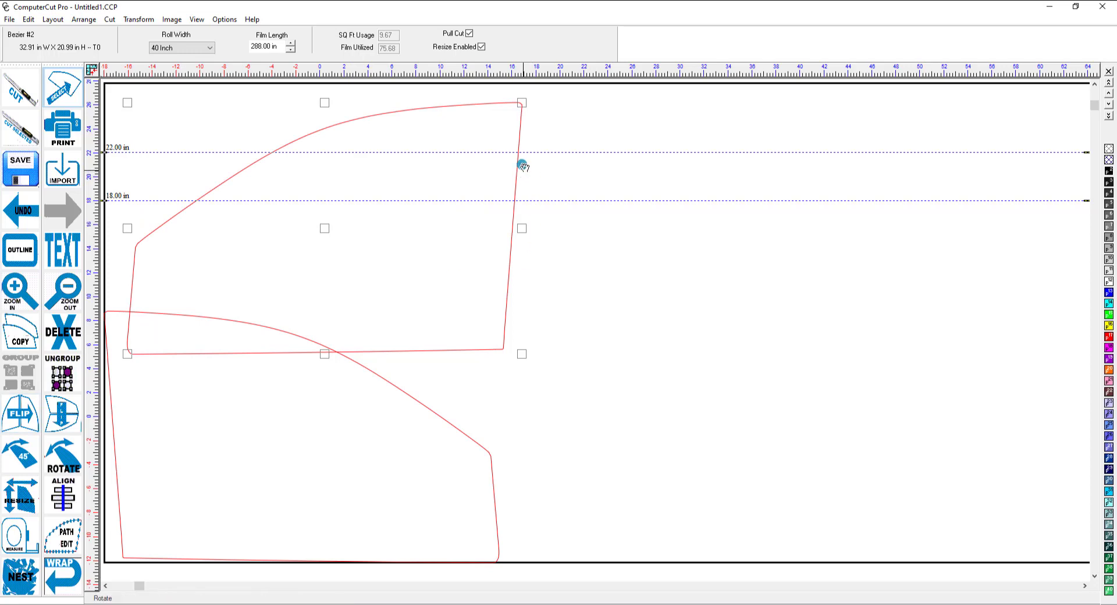
# Rotate the upper mirrored copy clockwise and move it to nest closely above the original pattern on the film.
pyautogui.moveTo(524, 167); pyautogui.dragTo(521, 214)
pyautogui.click(333, 254)
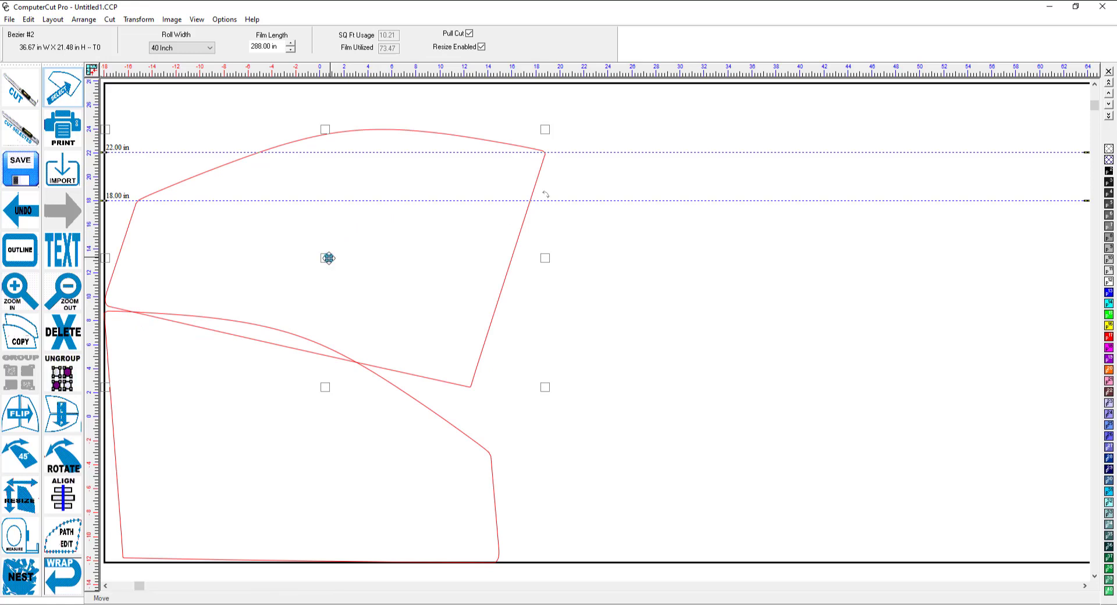
pyautogui.moveTo(334, 254); pyautogui.dragTo(336, 242)
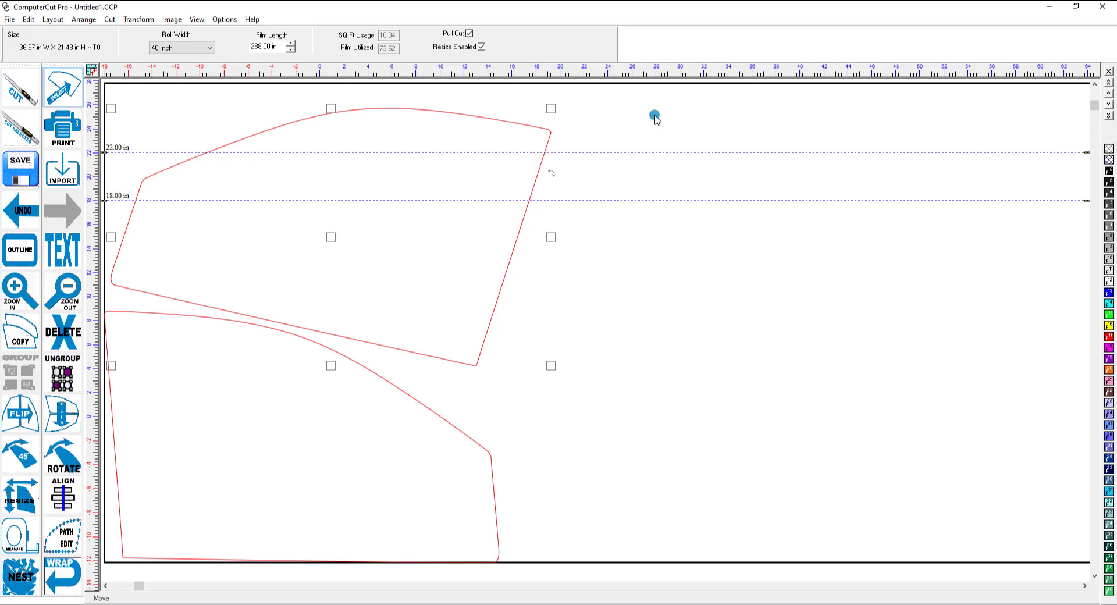
# Look up the display options for the color palettes, including the Manufacturer palette and icon sizes.
pyautogui.click(201, 20)
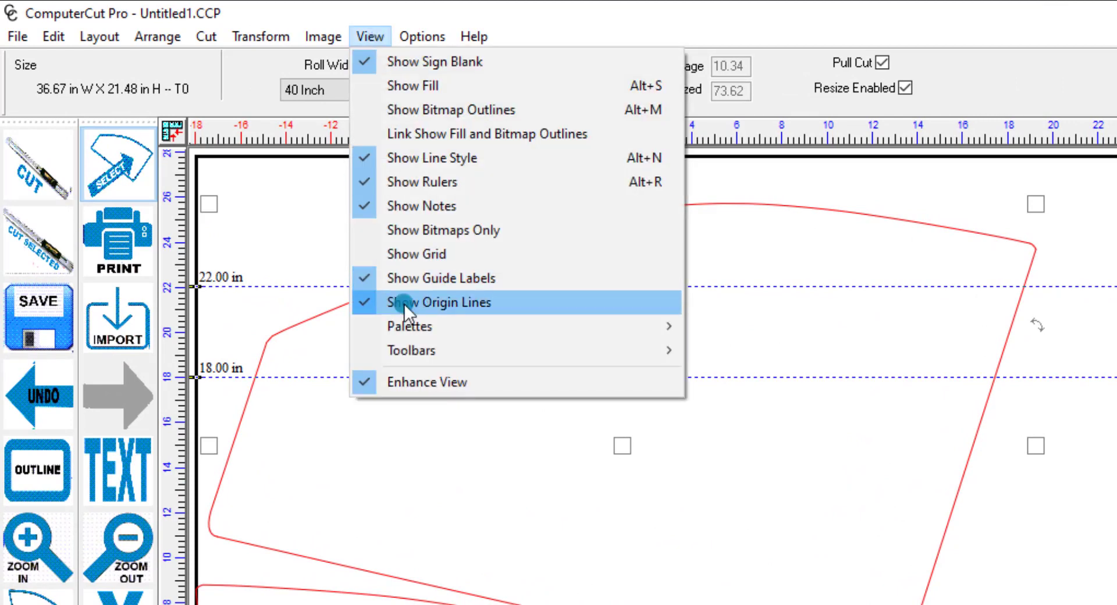
pyautogui.moveTo(405, 327)
pyautogui.click(702, 372)
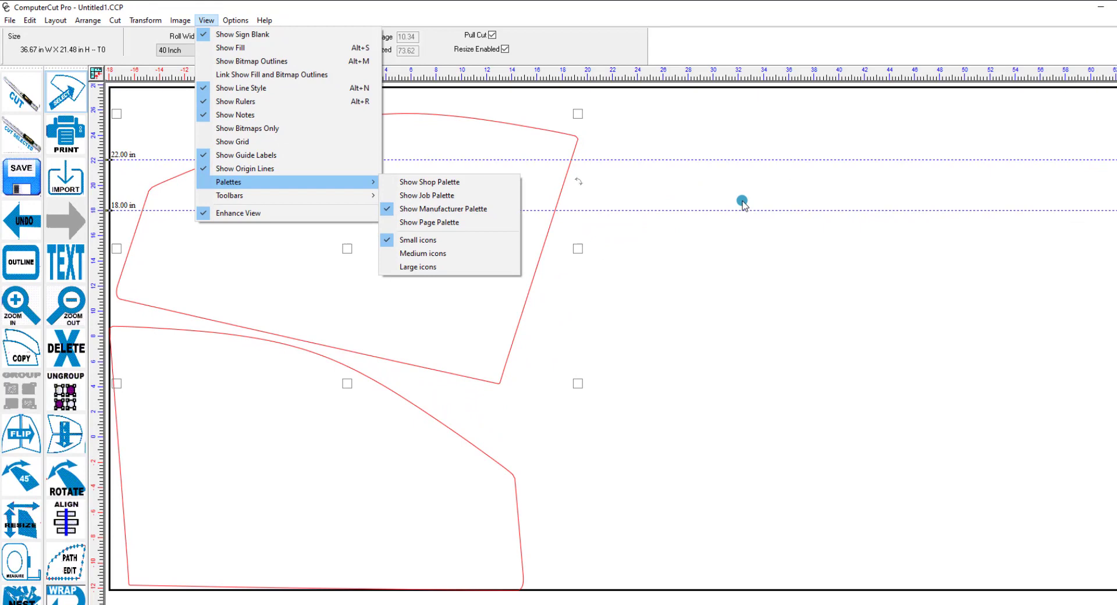
pyautogui.click(707, 192)
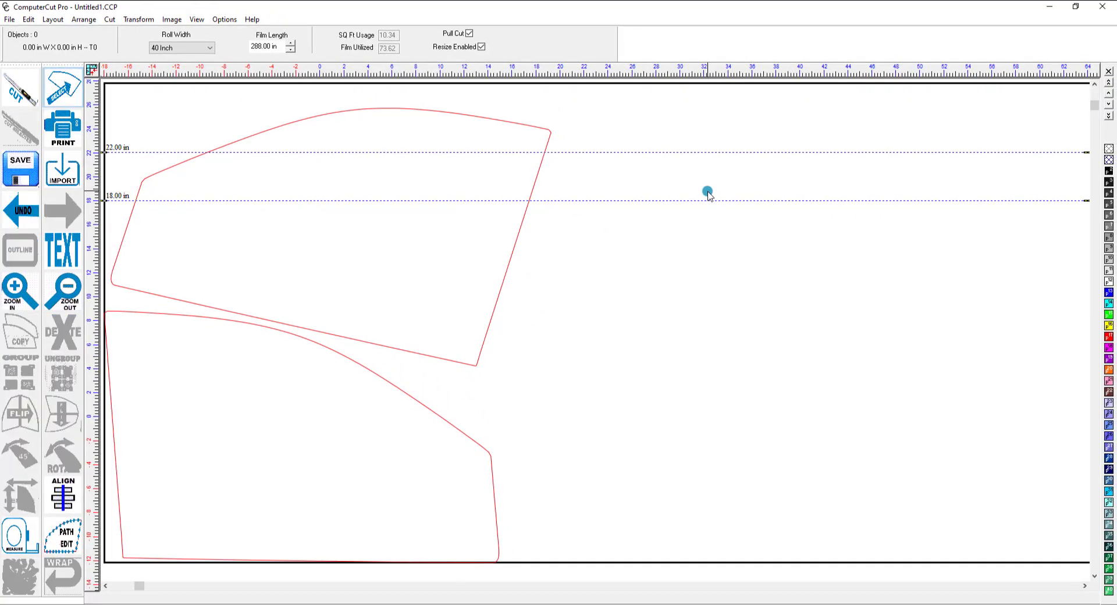
# Color the upper window copy's fill and outline 100% black and turn on the fill display.
pyautogui.click(511, 254)
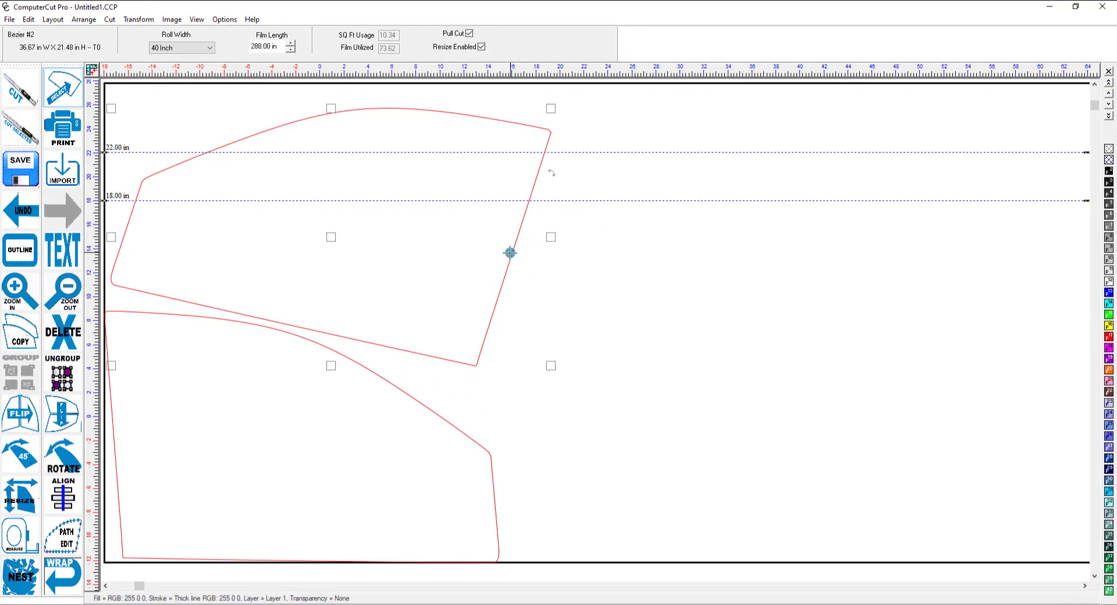
pyautogui.click(1108, 172)
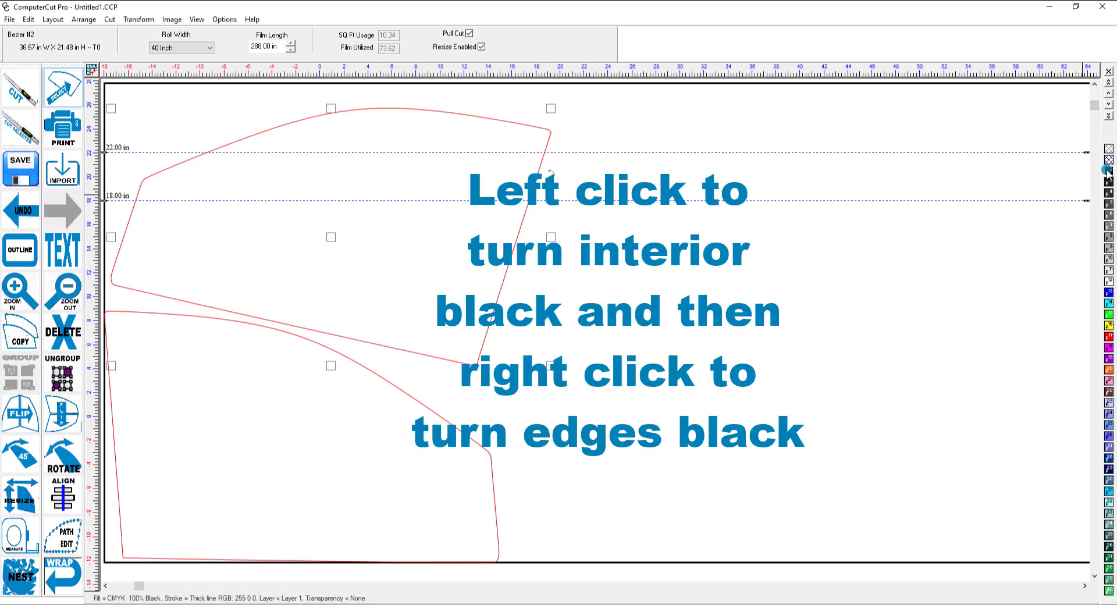
pyautogui.rightClick(1108, 172)
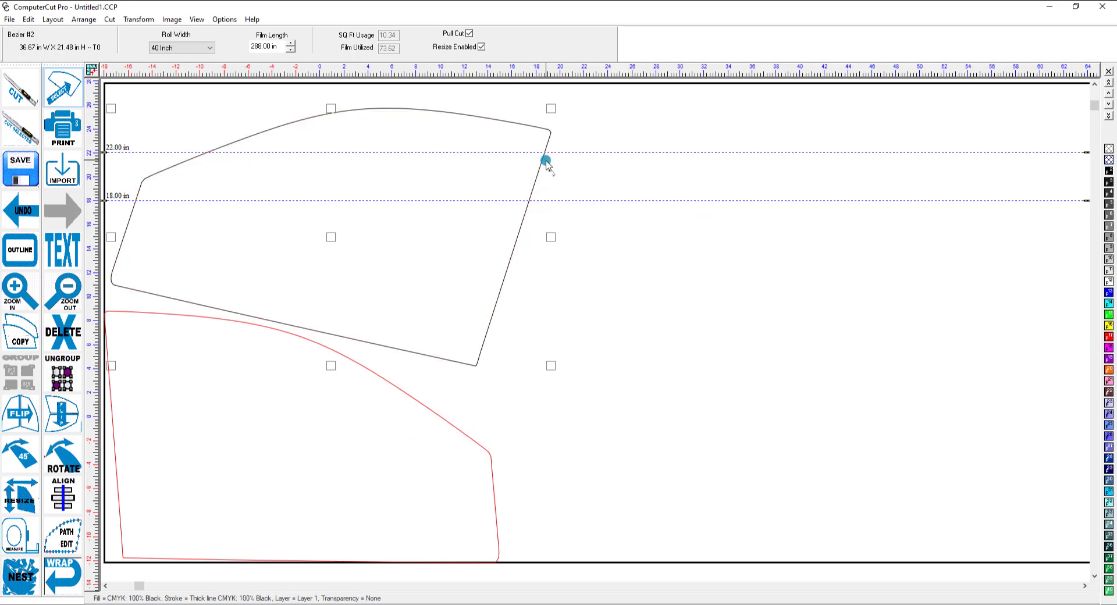
pyautogui.click(197, 19)
pyautogui.click(198, 46)
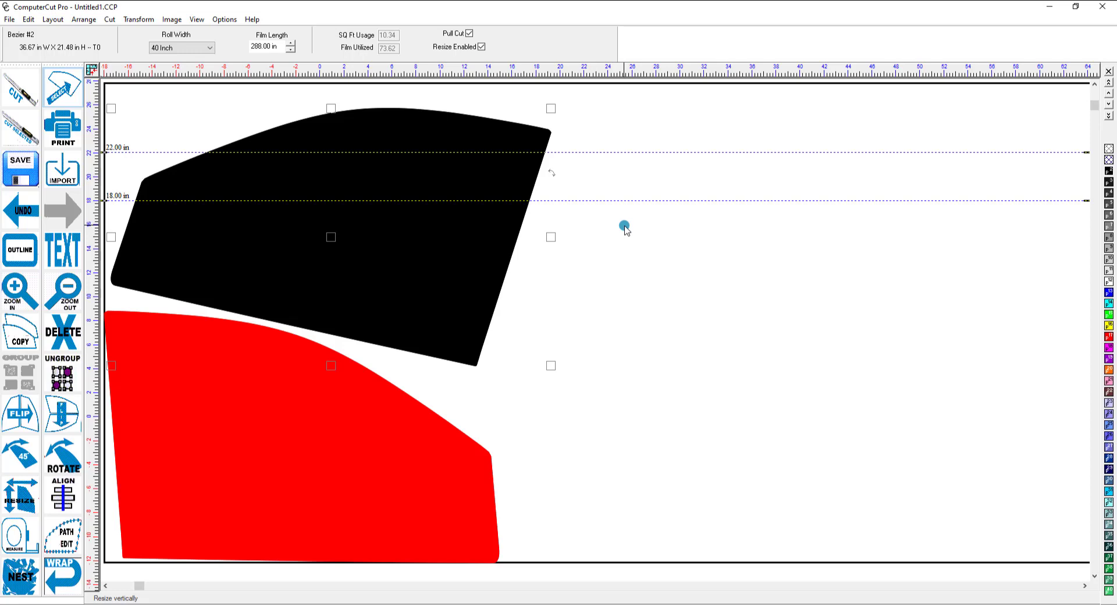
# Add the seven side and rear window patterns of the 2021 - 2022 Cadillac Escalade to the cut layout.
pyautogui.click(1051, 10)
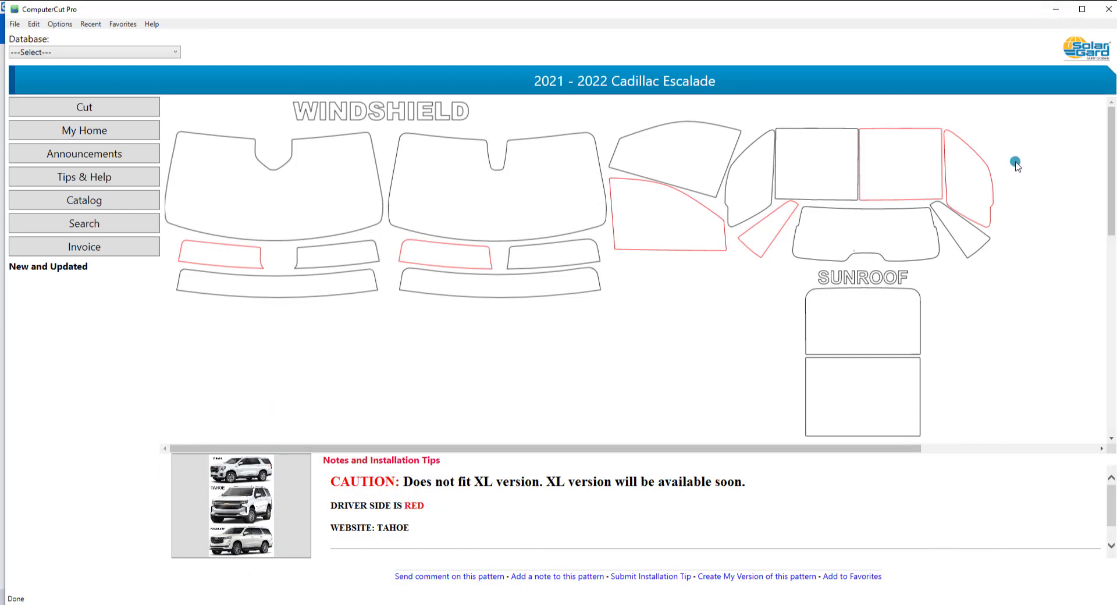
pyautogui.moveTo(1015, 162); pyautogui.dragTo(758, 217)
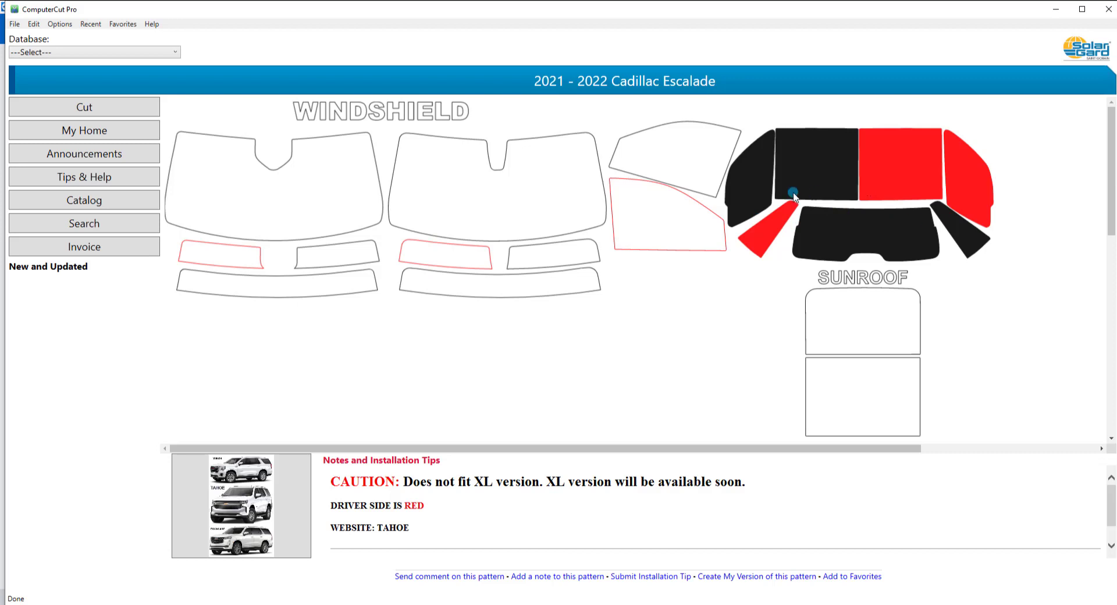
pyautogui.click(111, 109)
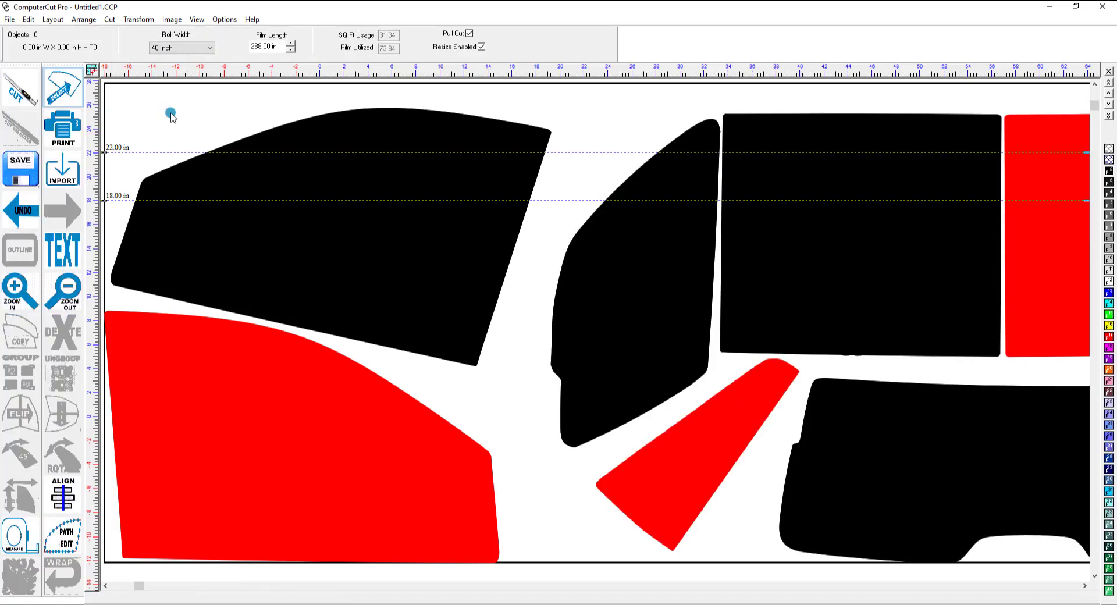
# Select the seven added window patterns and shift them together toward the front door patterns to close the gap.
pyautogui.click(74, 289)
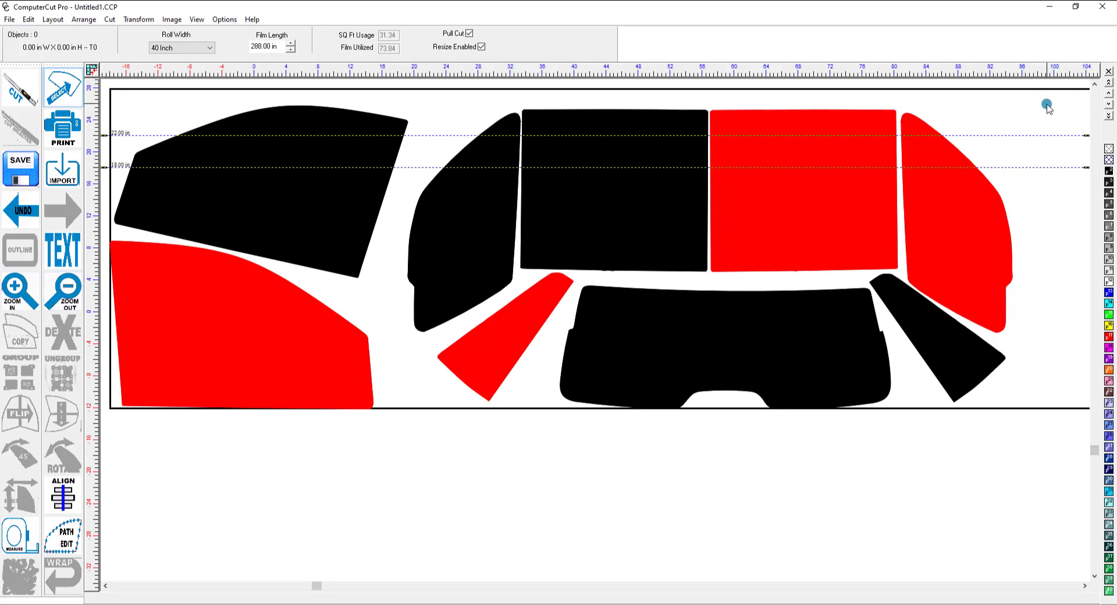
pyautogui.moveTo(1047, 105); pyautogui.dragTo(387, 427)
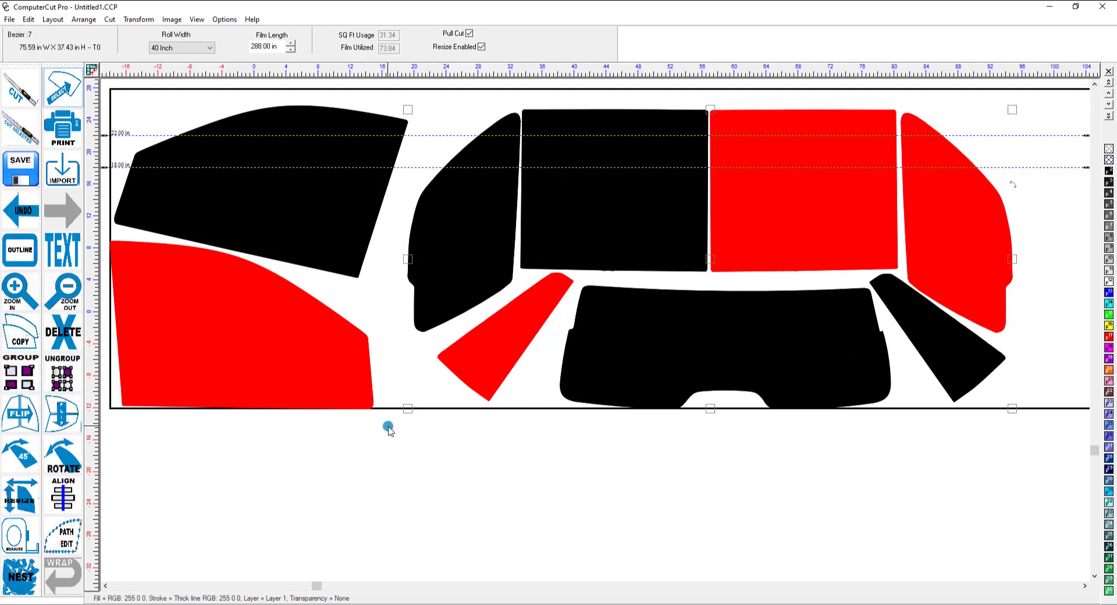
pyautogui.moveTo(714, 261); pyautogui.dragTo(687, 263)
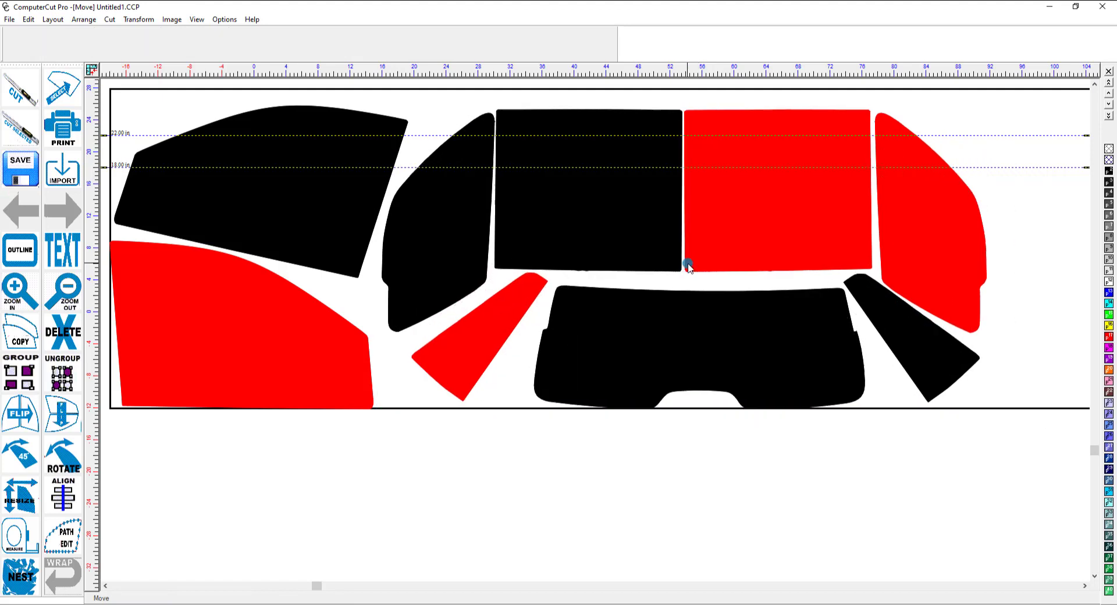
pyautogui.click(987, 139)
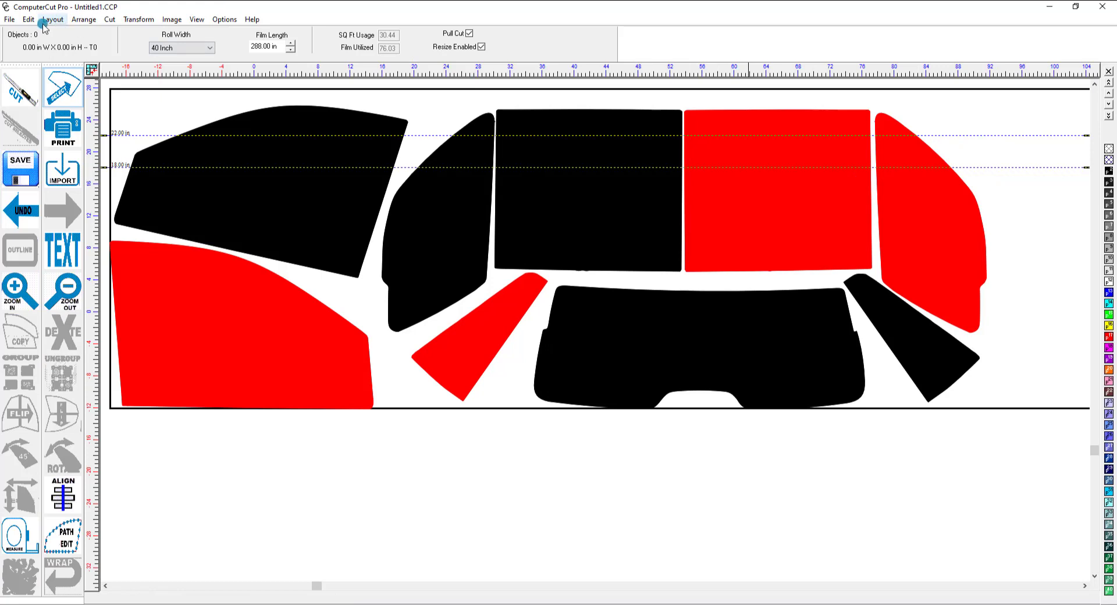
# Save the layout as My Version of the Cadillac Escalade pattern and confirm.
pyautogui.click(13, 20)
pyautogui.click(11, 21)
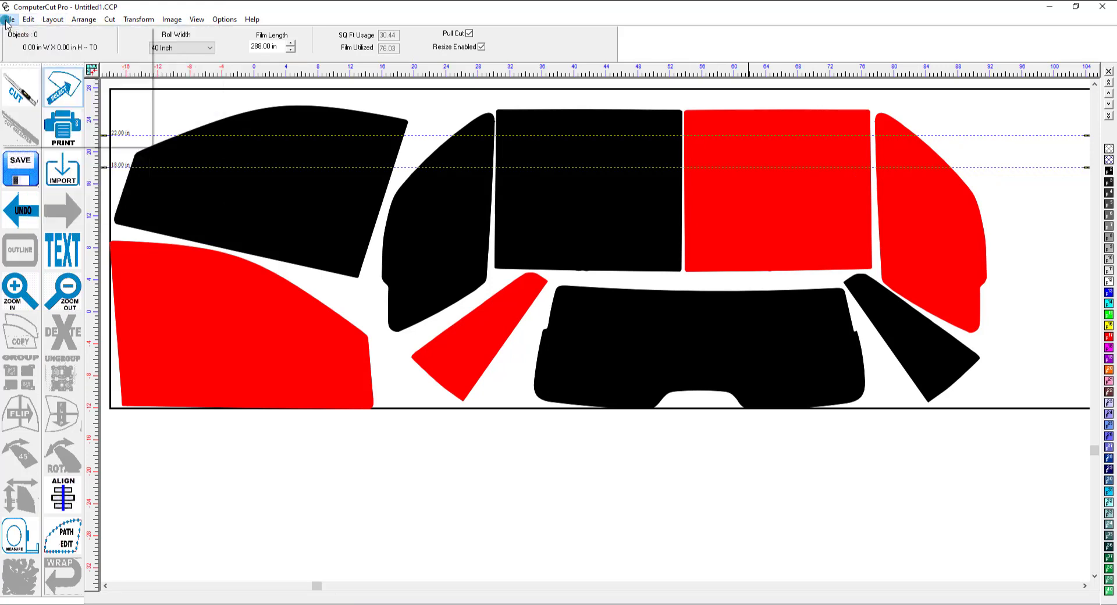
pyautogui.click(10, 21)
pyautogui.click(16, 47)
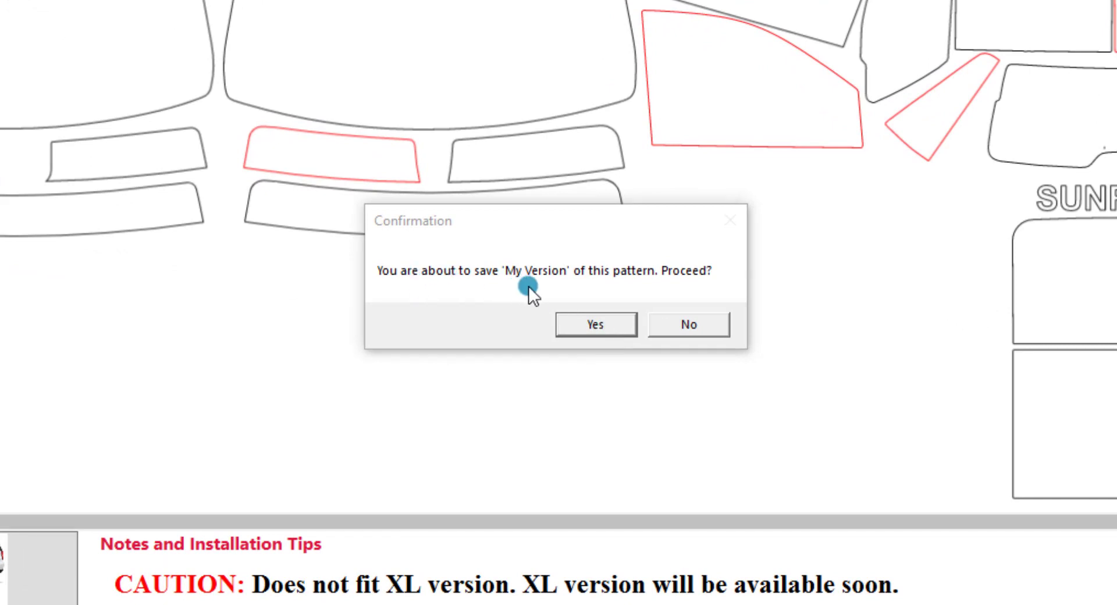
pyautogui.click(592, 321)
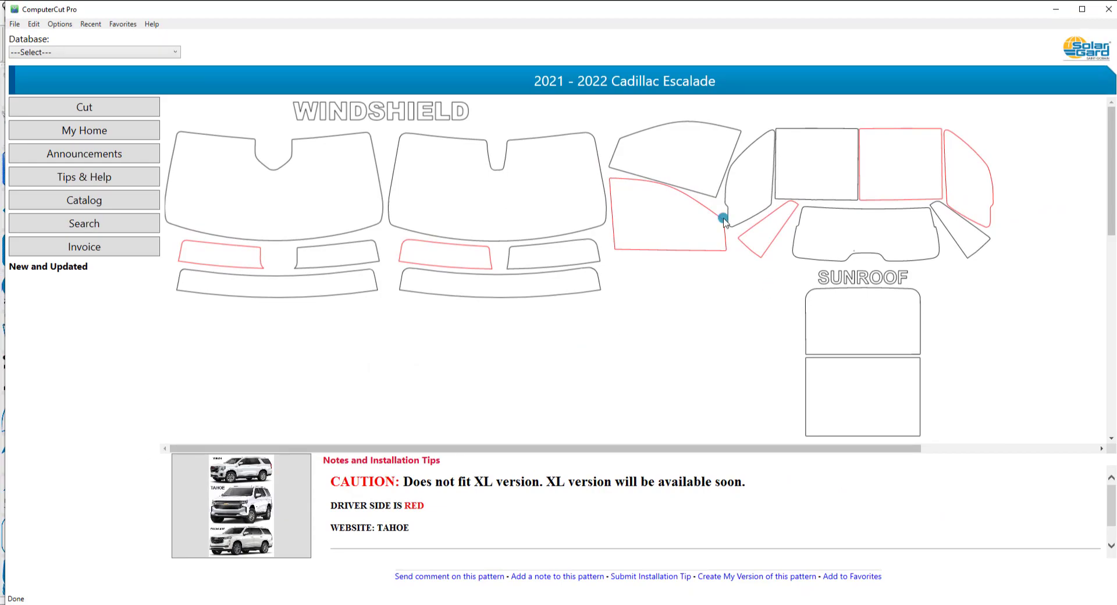
pyautogui.click(723, 220)
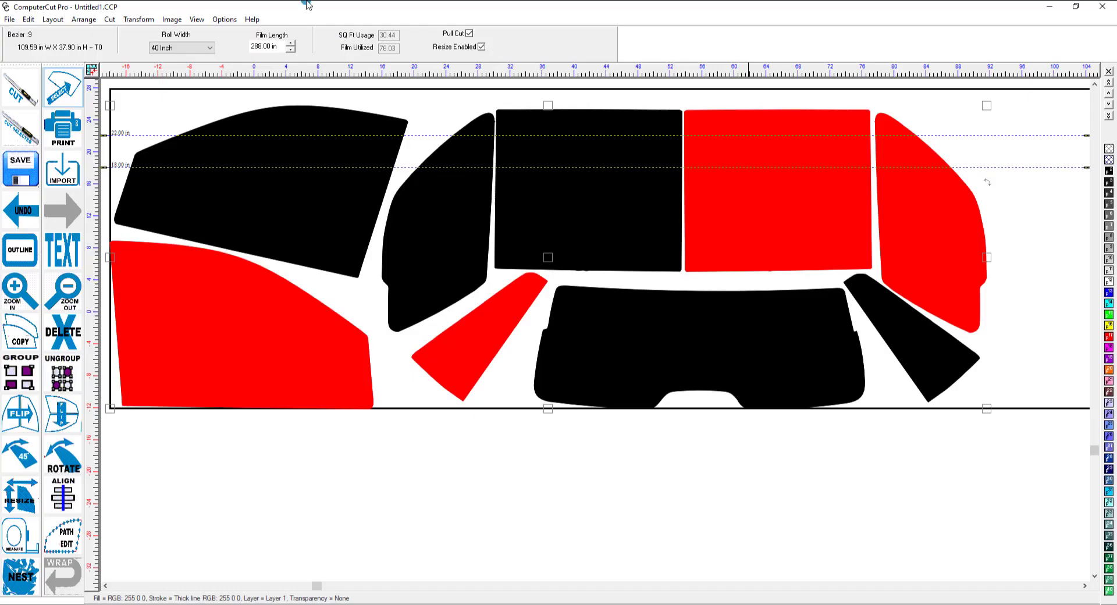
# Leave the cut layout, reopen the recent 2021 - 2022 Cadillac Escalade pattern and load its private version.
pyautogui.click(1065, 9)
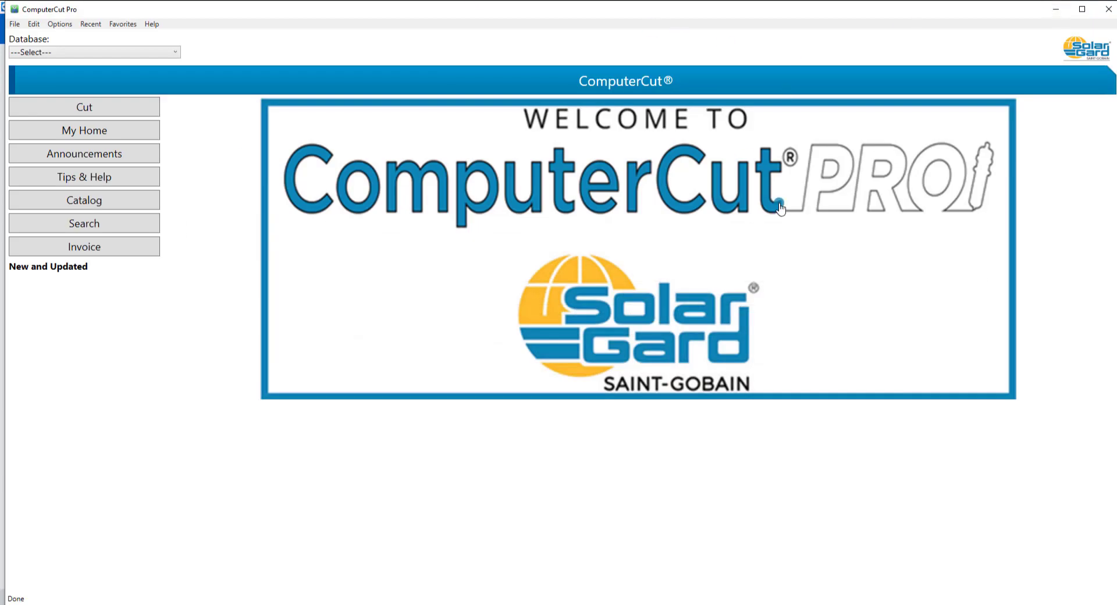
pyautogui.click(1108, 8)
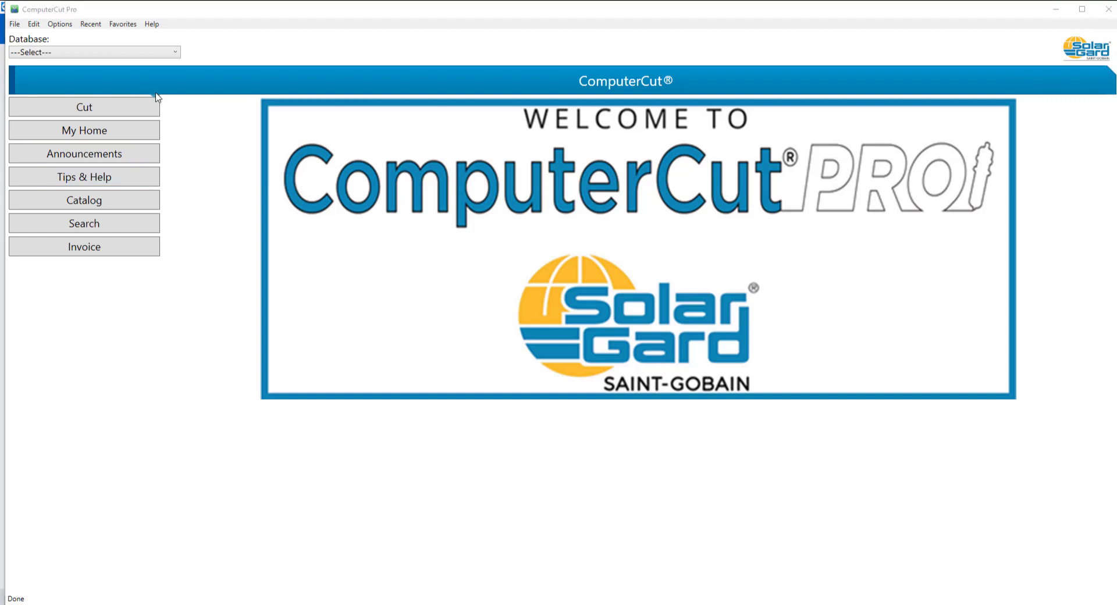
pyautogui.click(89, 24)
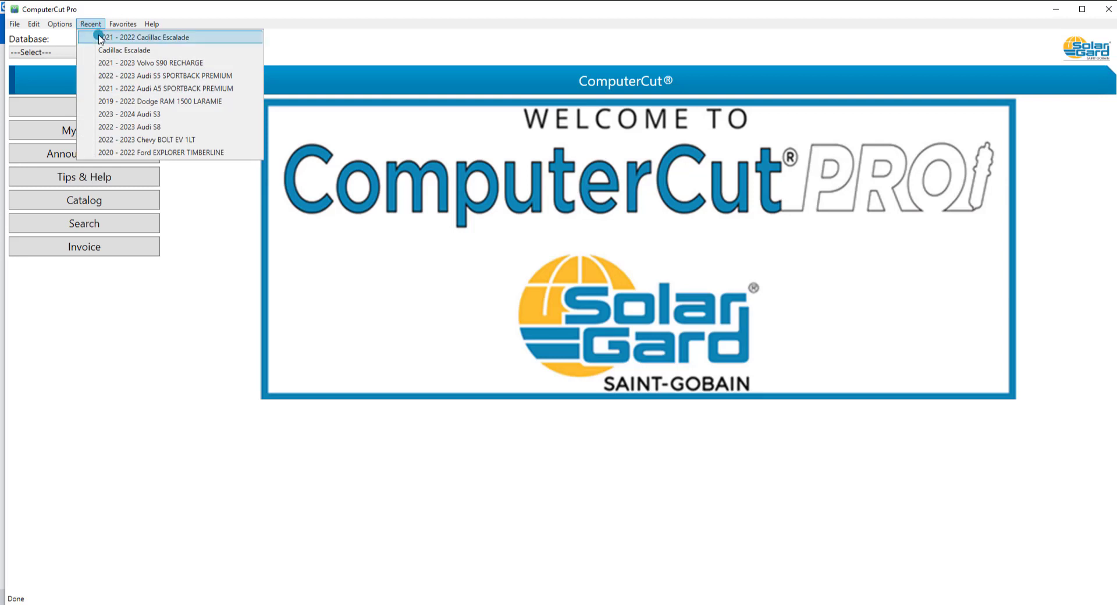
pyautogui.click(100, 38)
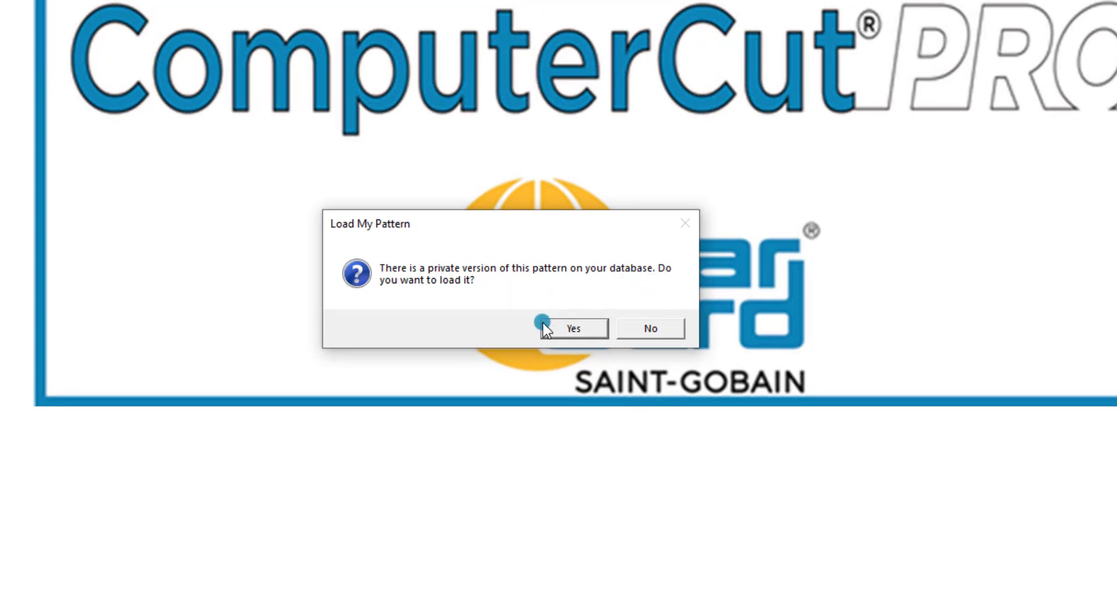
pyautogui.click(565, 335)
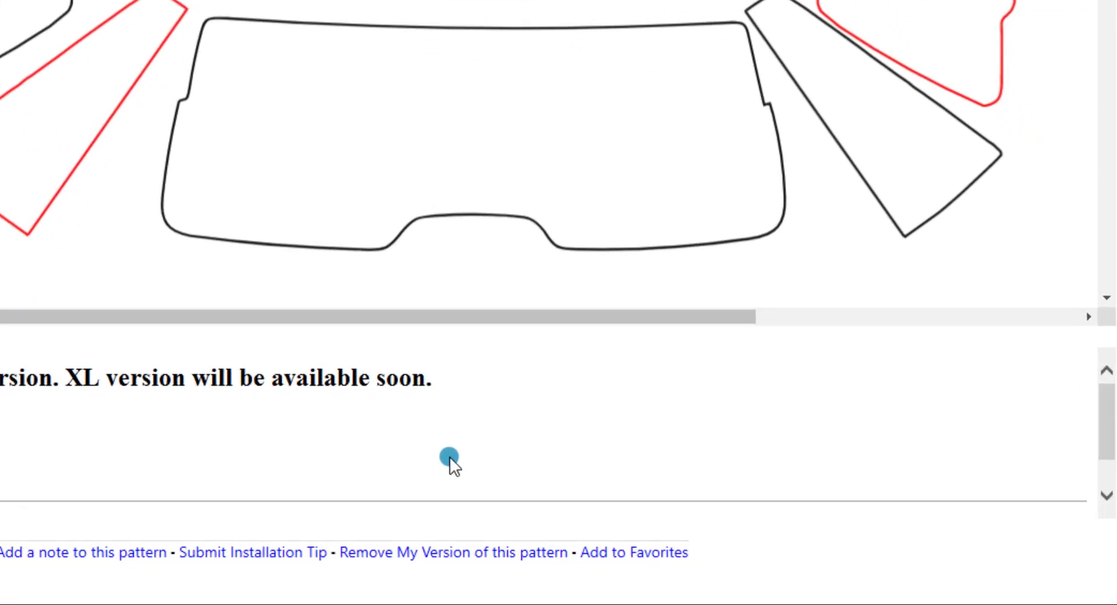
# Remove My Version of the Cadillac Escalade pattern and confirm the deletion.
pyautogui.click(406, 553)
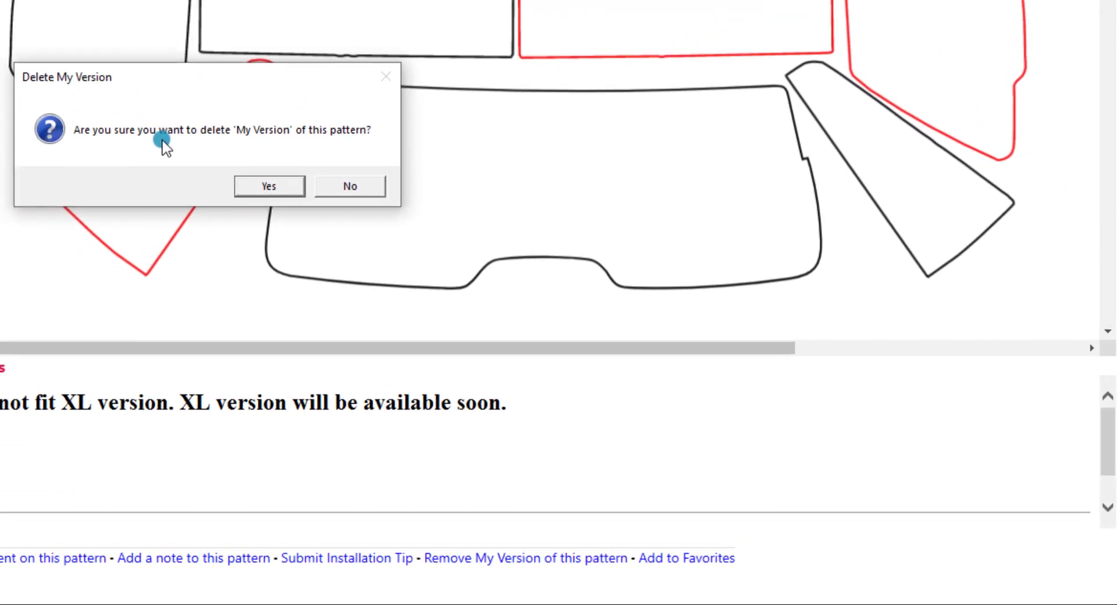
pyautogui.click(288, 187)
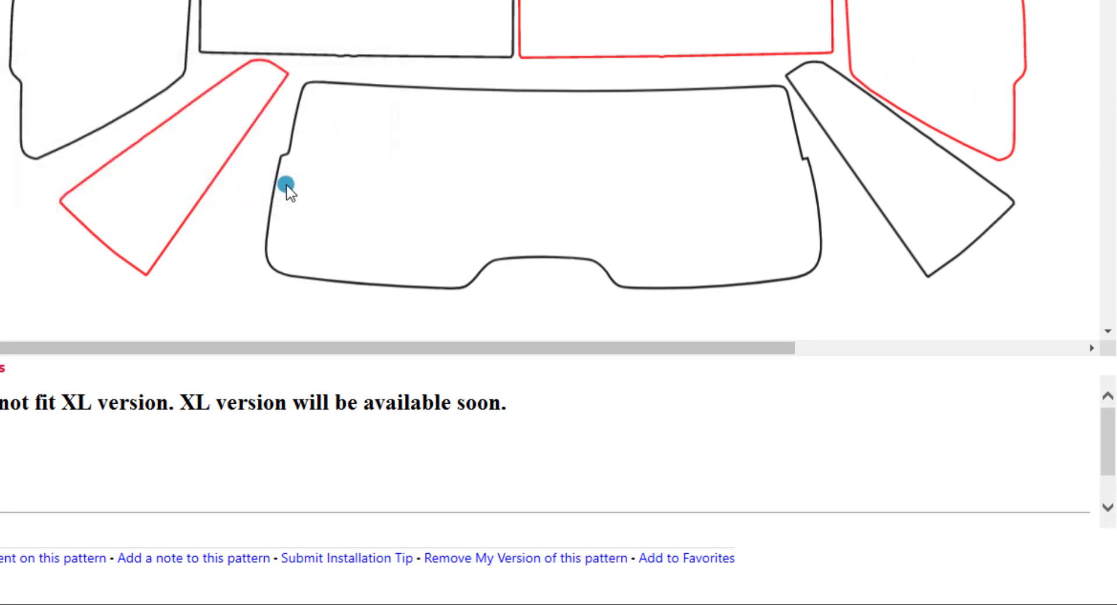